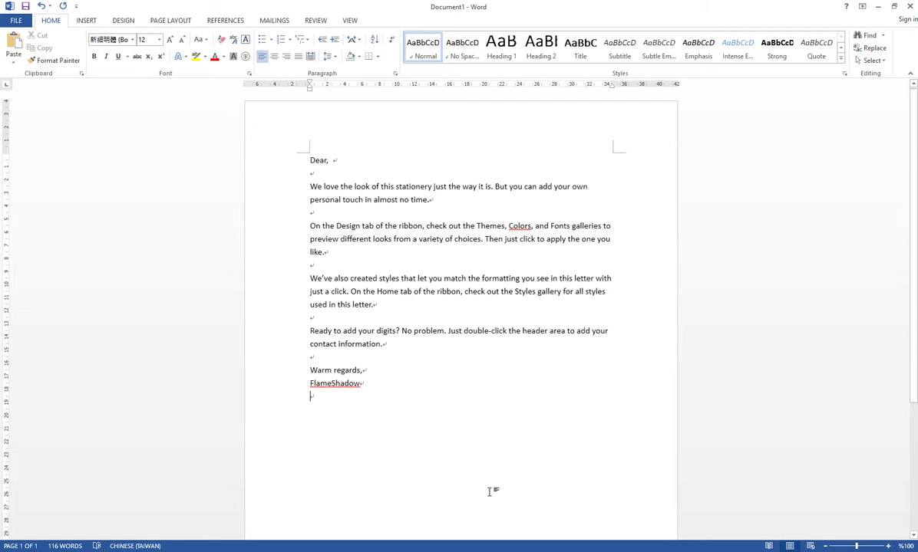
Review the letter by selecting and deselecting its text and placing the cursor after 'Dear'.
left_click_drag(441, 490, 343, 139)
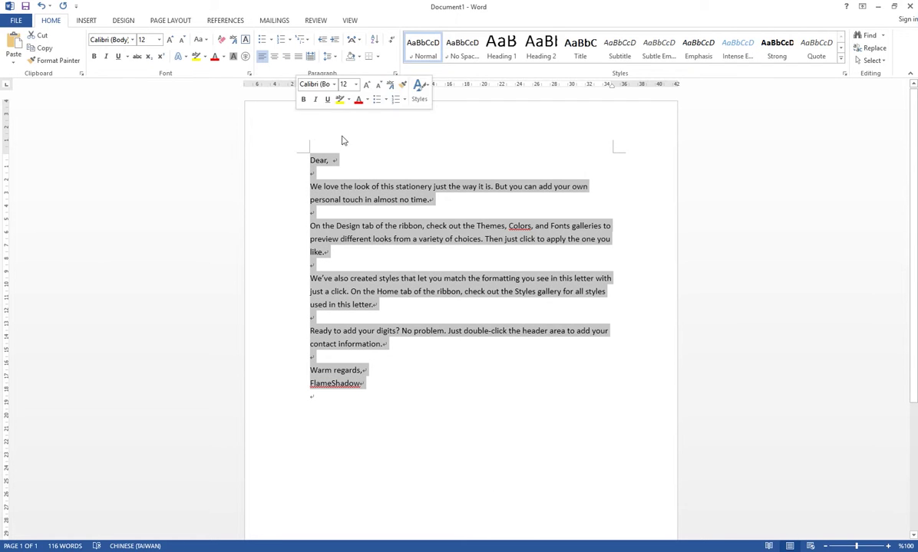
left_click(427, 200)
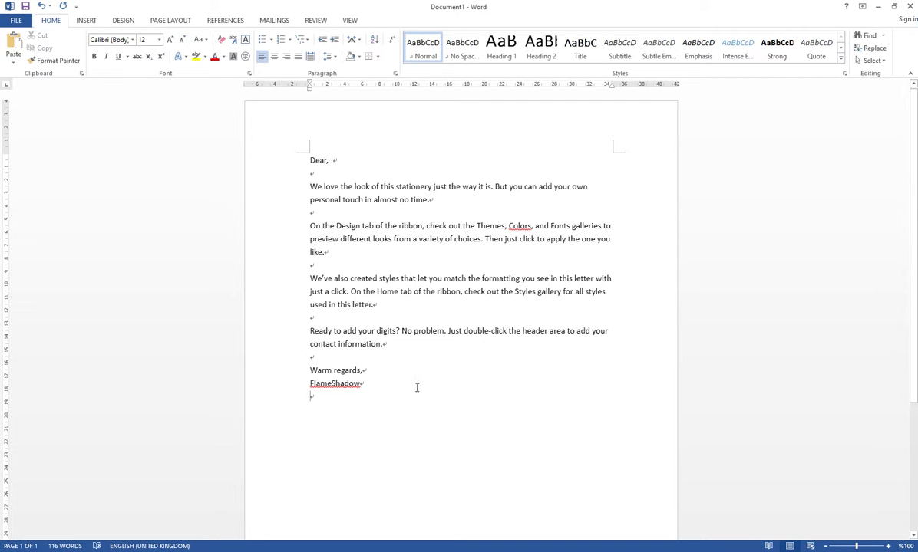
left_click_drag(416, 388, 282, 122)
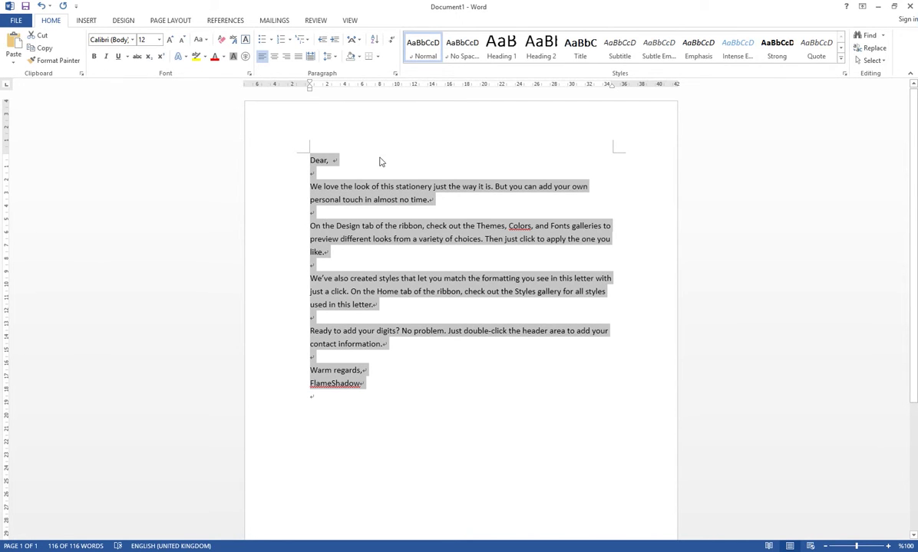
left_click(344, 162)
double_click(349, 164)
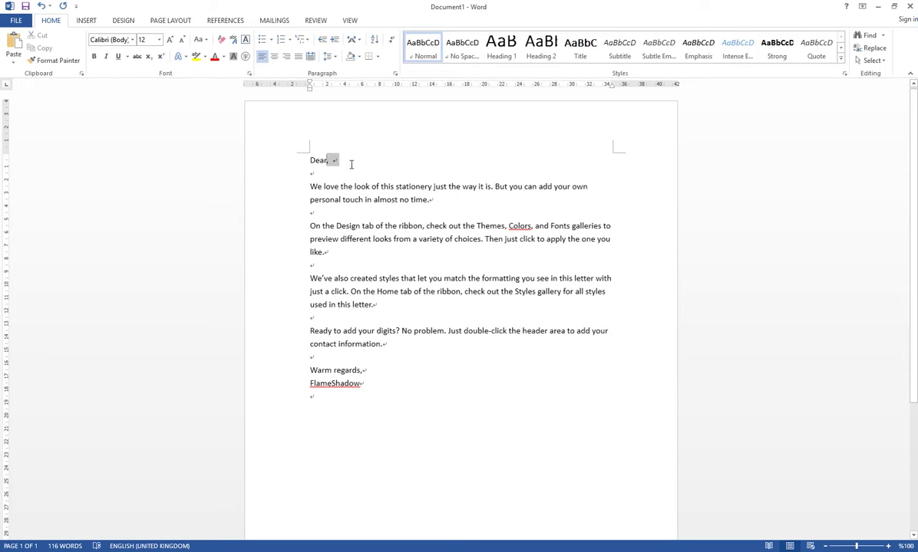
left_click(344, 162)
left_click(342, 166)
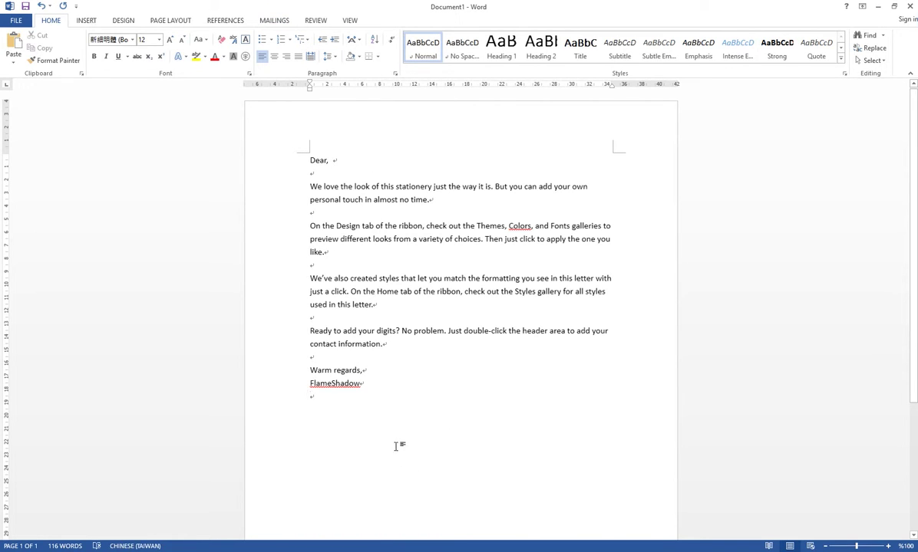
left_click_drag(399, 445, 309, 129)
left_click(495, 427)
left_click_drag(297, 182, 498, 350)
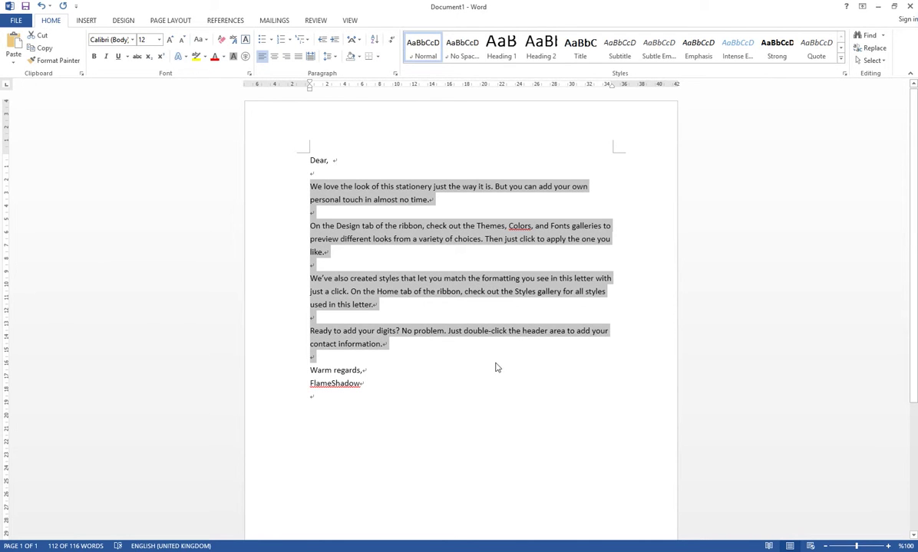
left_click(460, 389)
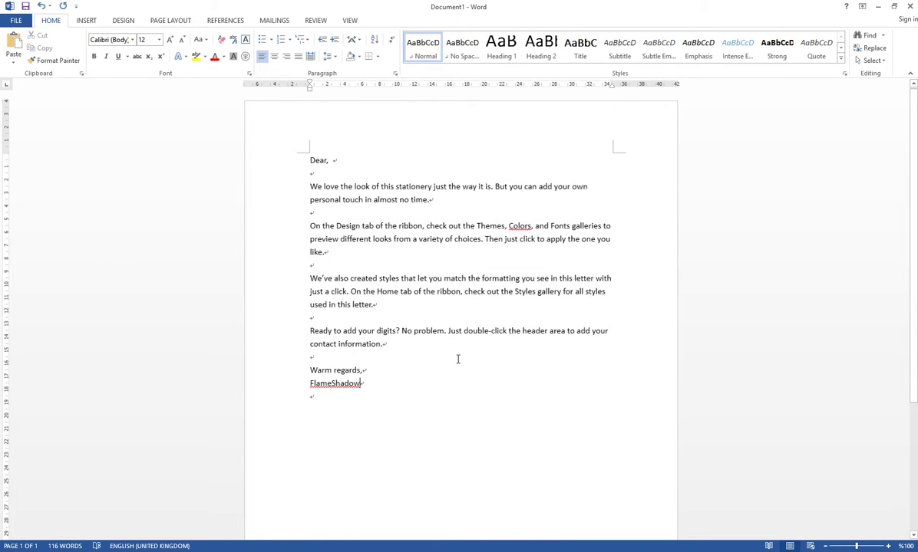
left_click(403, 340)
Open a gap between 'Dear' and the comma, and add two empty lines above the greeting.
left_click(331, 163)
key("BackSpace")
key("Return")
key("alt+shift")
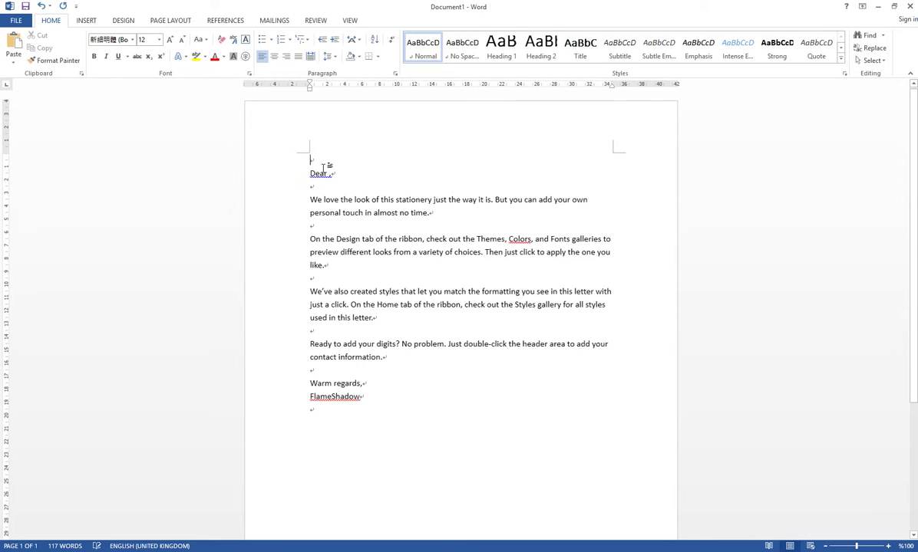
key("Return")
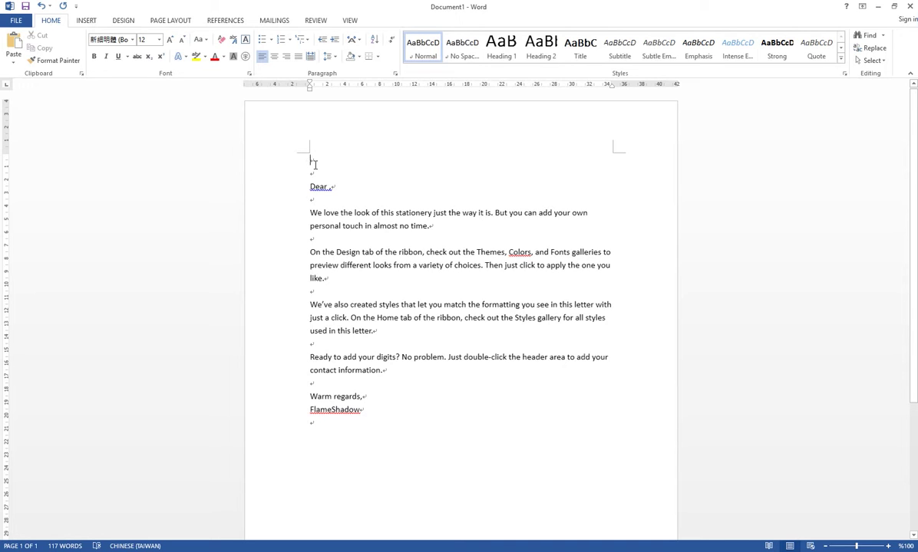
key("alt+shift")
left_click(316, 159)
left_click(343, 194)
left_click(330, 159)
key("alt+shift")
key("alt+Tab")
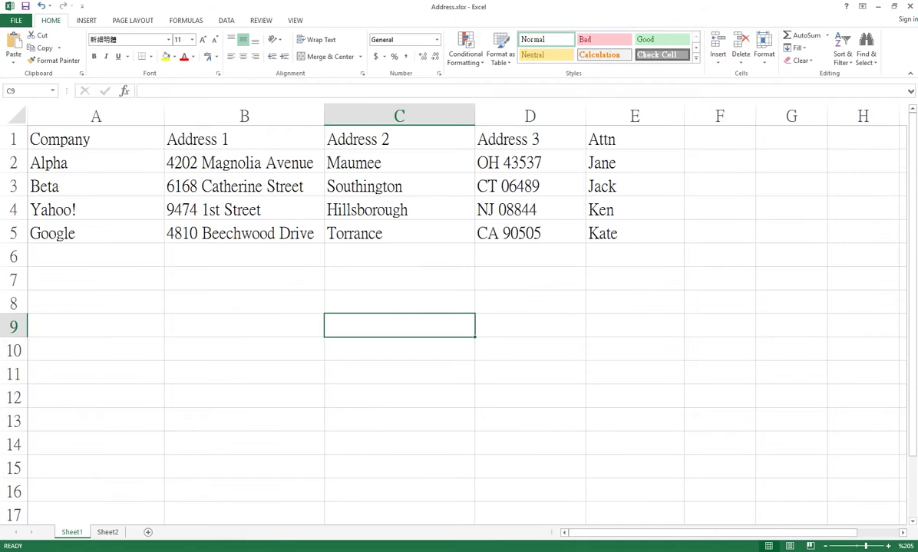
left_click(514, 263)
left_click(233, 254)
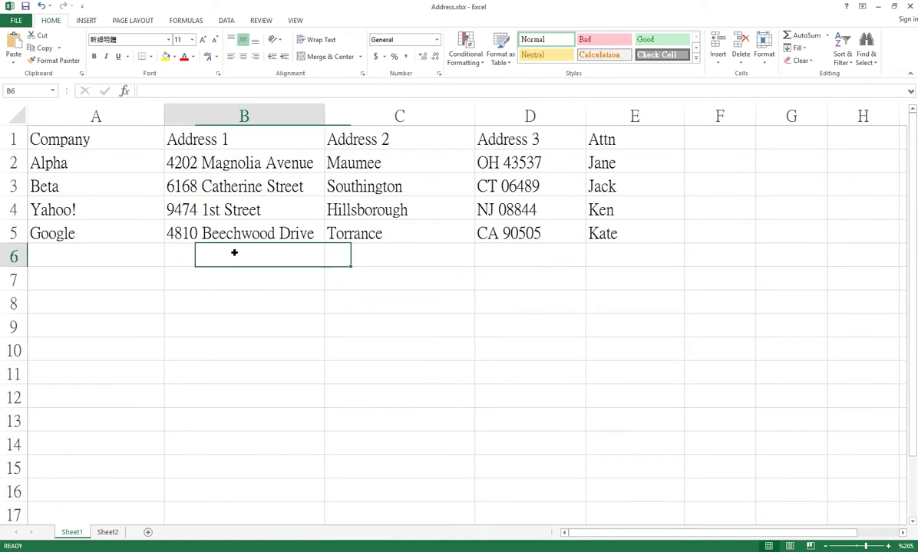
left_click(81, 147)
left_click(71, 163)
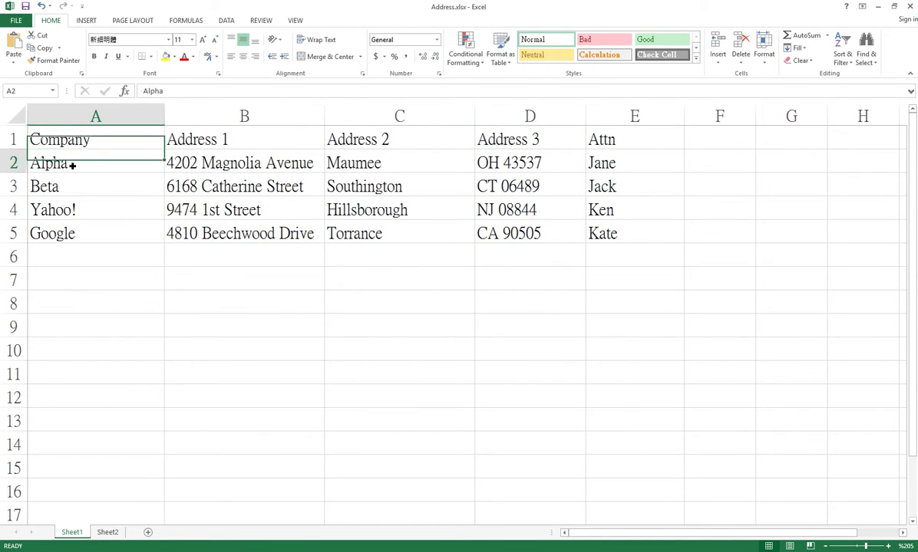
left_click(238, 158)
left_click(630, 163)
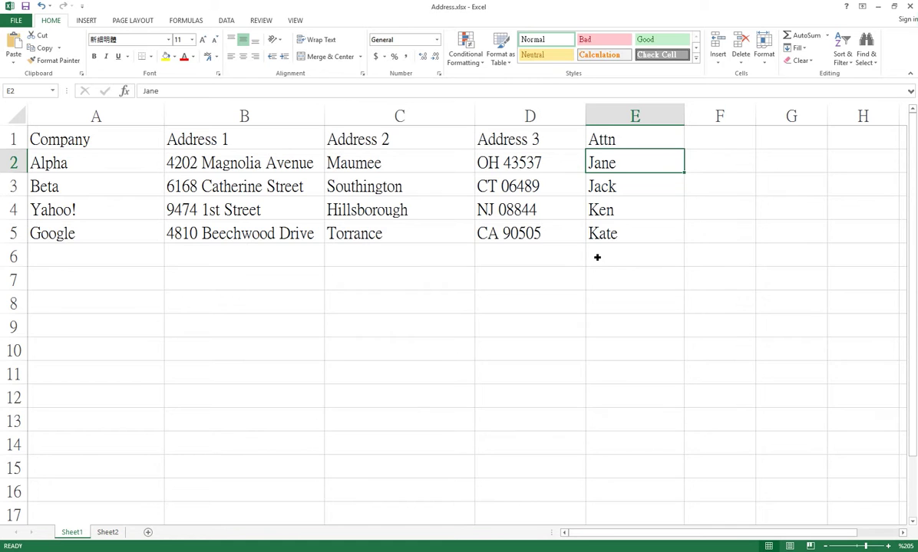
left_click(399, 349)
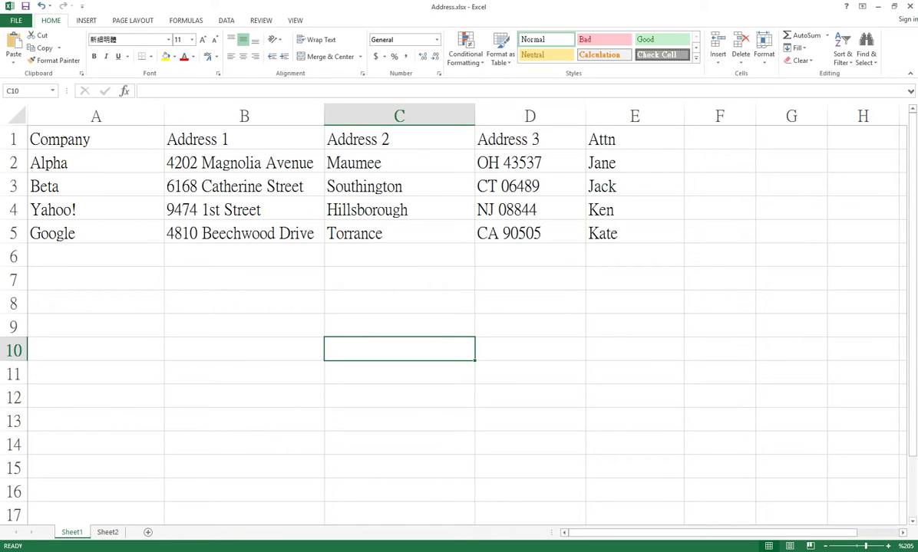
key("alt+Tab")
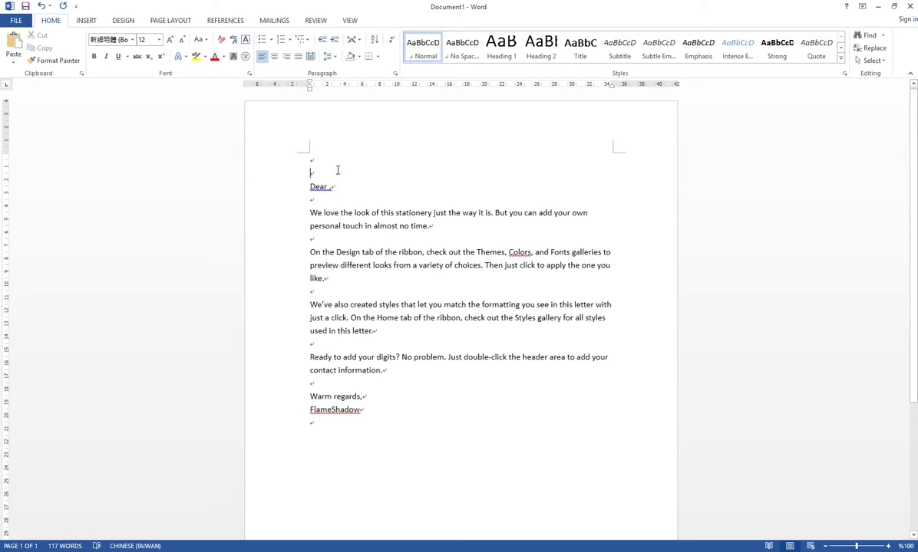
Launch the Step-by-Step Mail Merge Wizard from Mailings, keeping Letters as the document type.
left_click(317, 160)
left_click(270, 23)
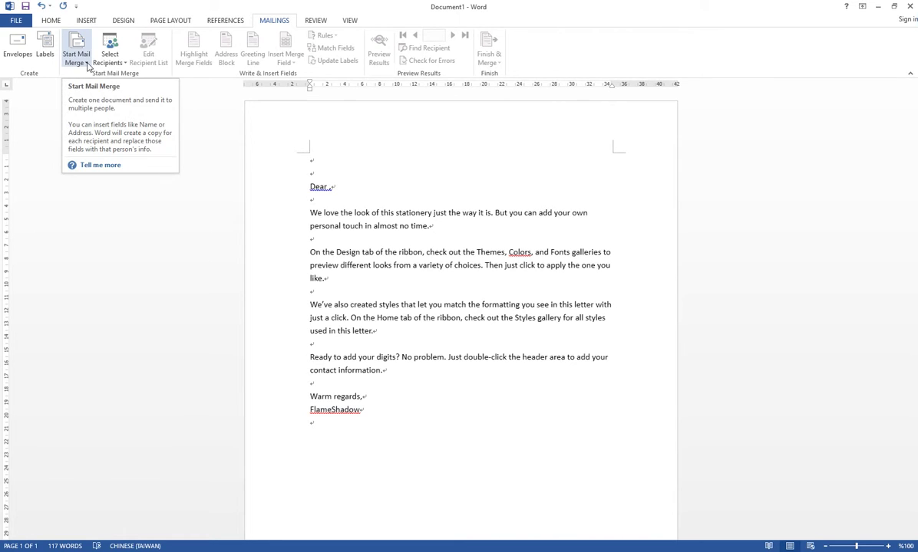
left_click(81, 62)
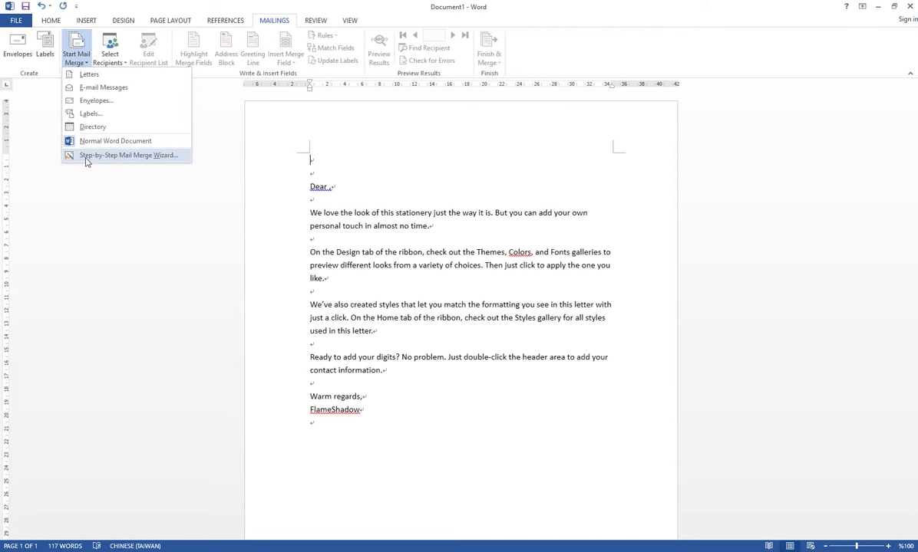
left_click(175, 157)
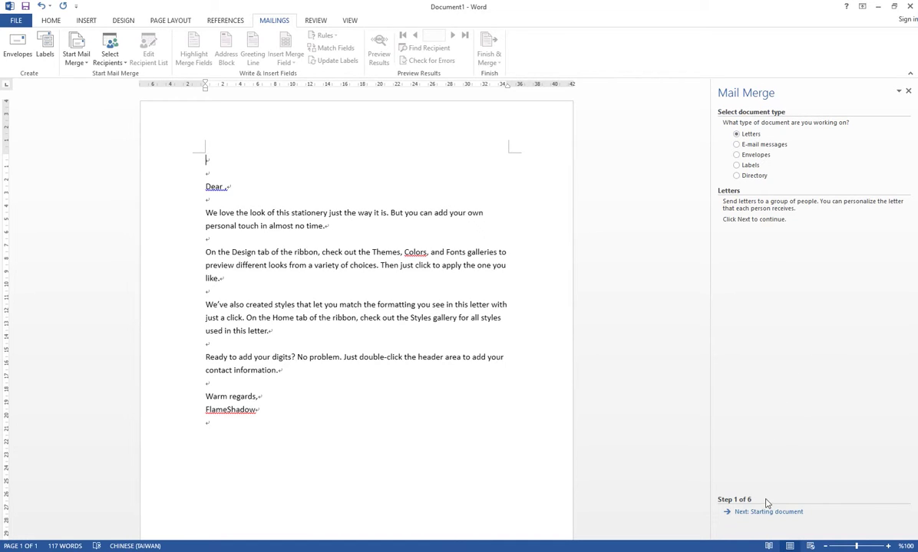
Advance the wizard using the current document as the starting document, on to Select recipients.
left_click(742, 518)
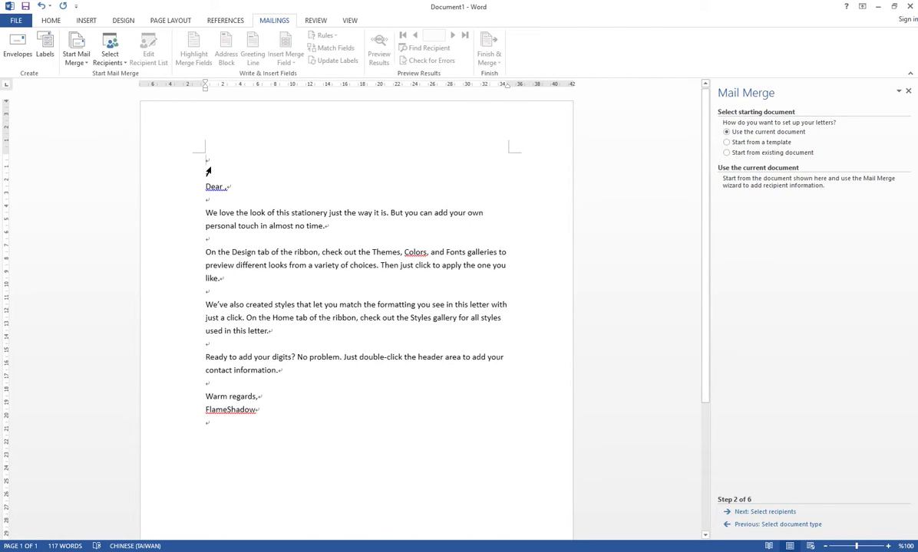
key("ctrl+a")
left_click(280, 421)
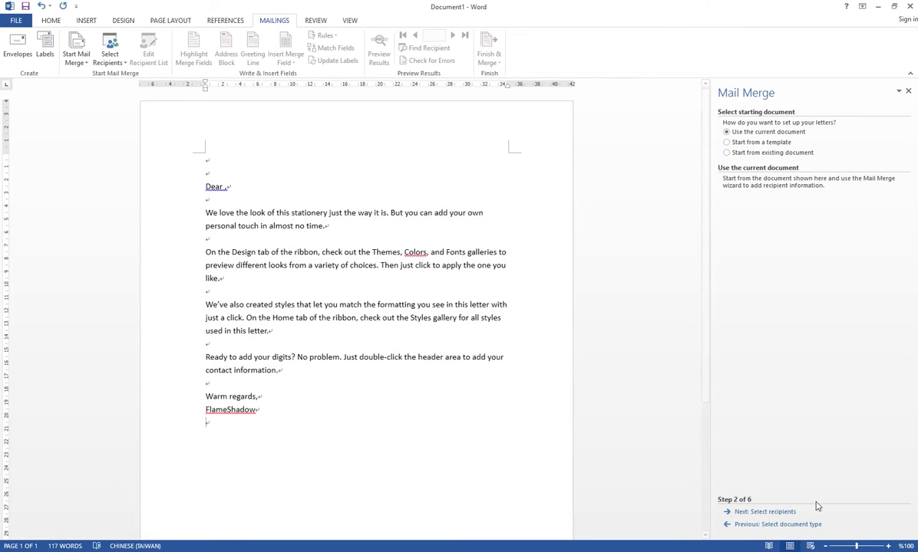
left_click(749, 513)
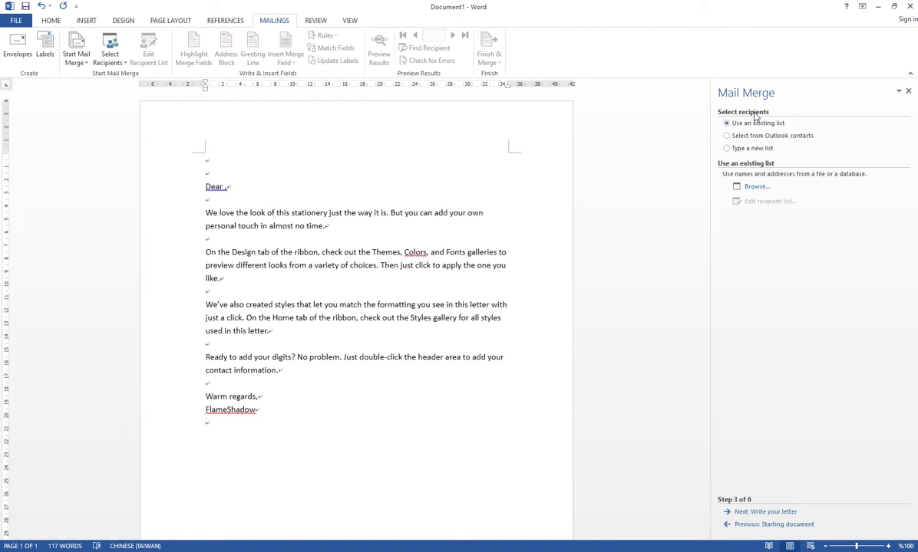
Browse to Downloads, open Address.xlsx, and choose Sheet1$ as the recipient table.
left_click(752, 193)
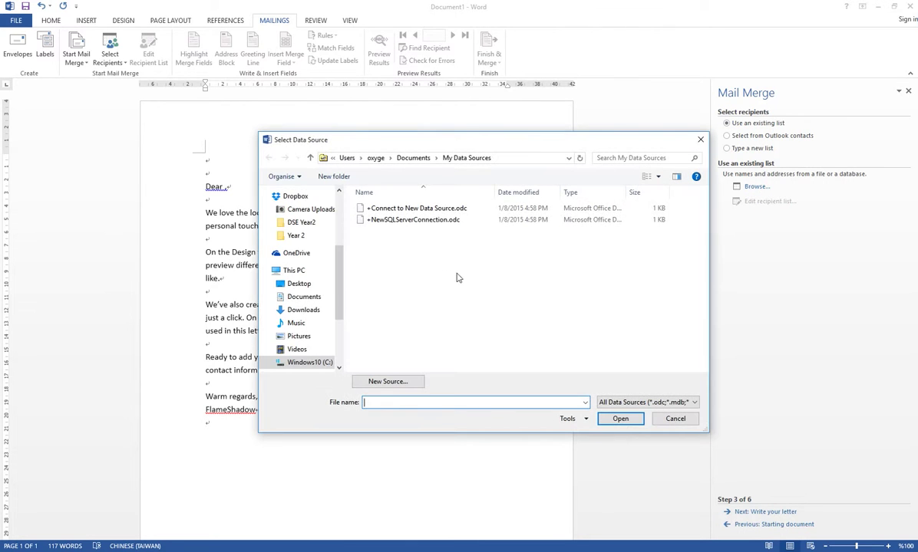
scroll(326, 236, "up", 4)
left_click(314, 249)
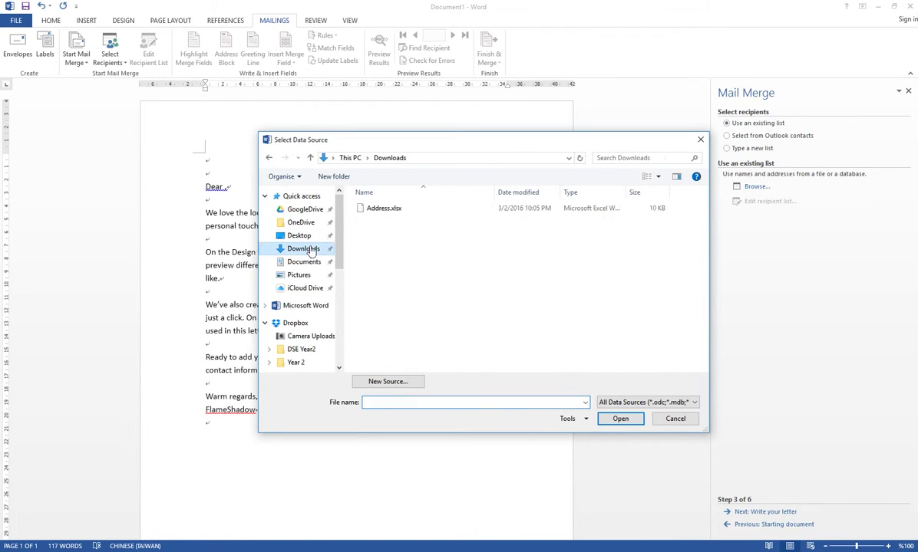
left_click(398, 214)
double_click(399, 214)
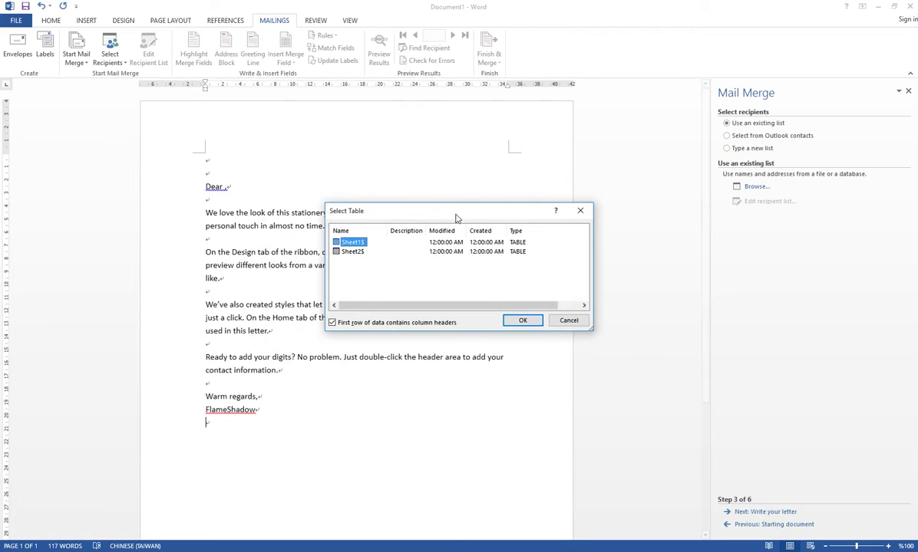
left_click(354, 251)
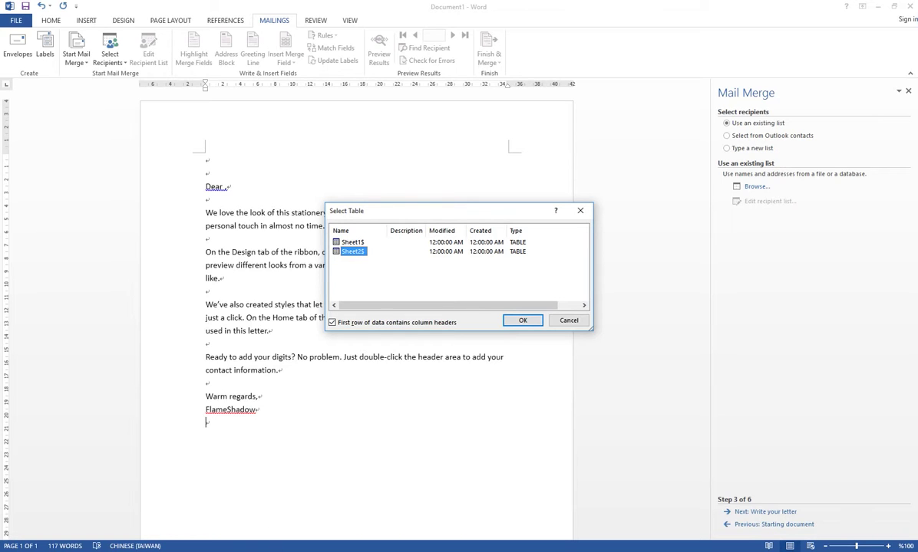
left_click(342, 242)
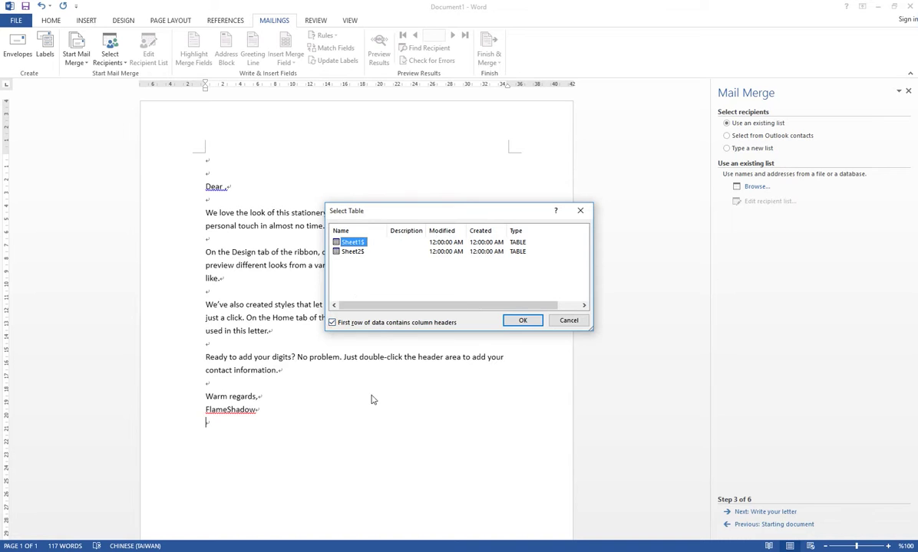
left_click(531, 323)
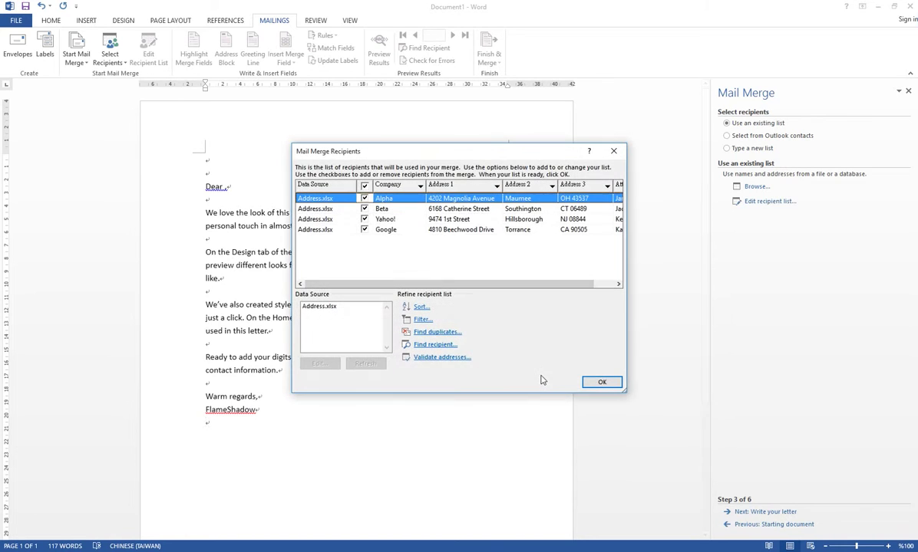
left_click_drag(508, 285, 488, 285)
mouse_move(280, 550)
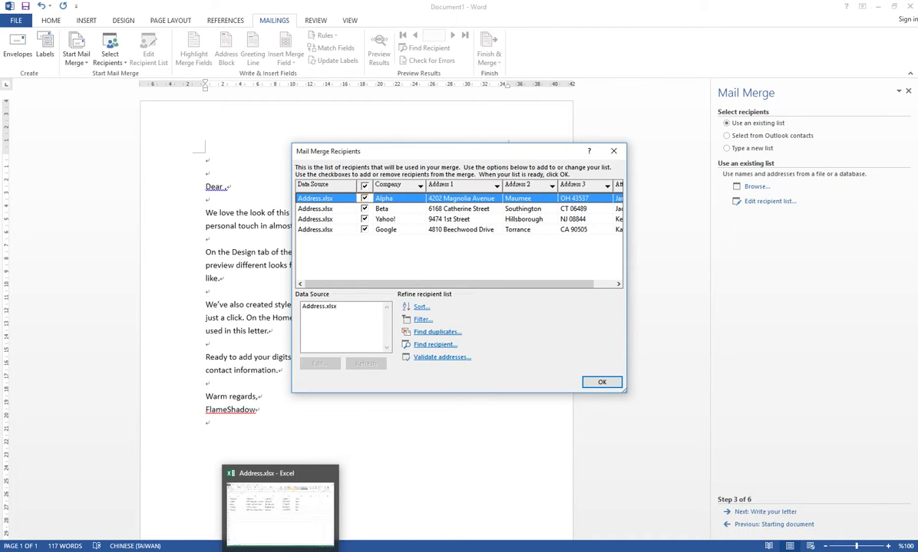
left_click(280, 529)
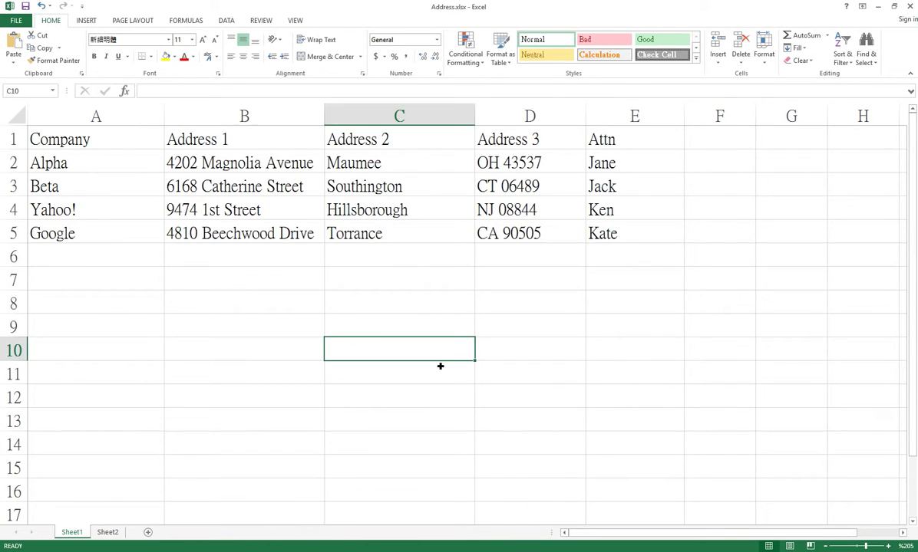
left_click_drag(48, 162, 704, 230)
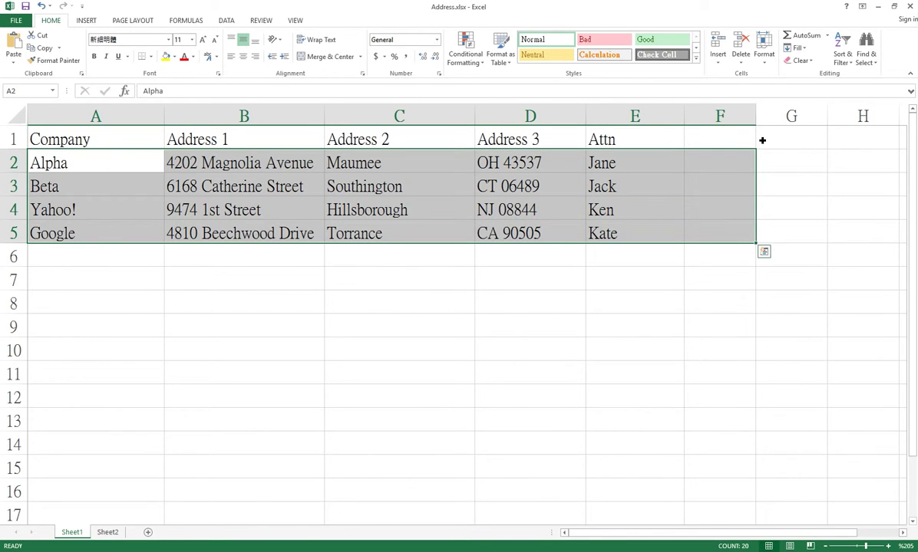
left_click(876, 7)
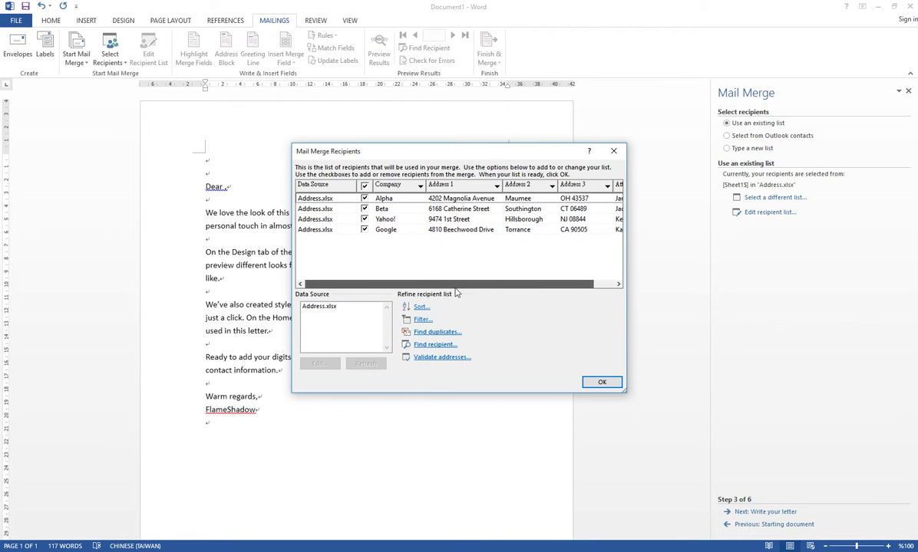
Sort recipients by Company, keep Google included, confirm the list, and go to step 4.
left_click_drag(458, 285, 434, 275)
left_click(399, 188)
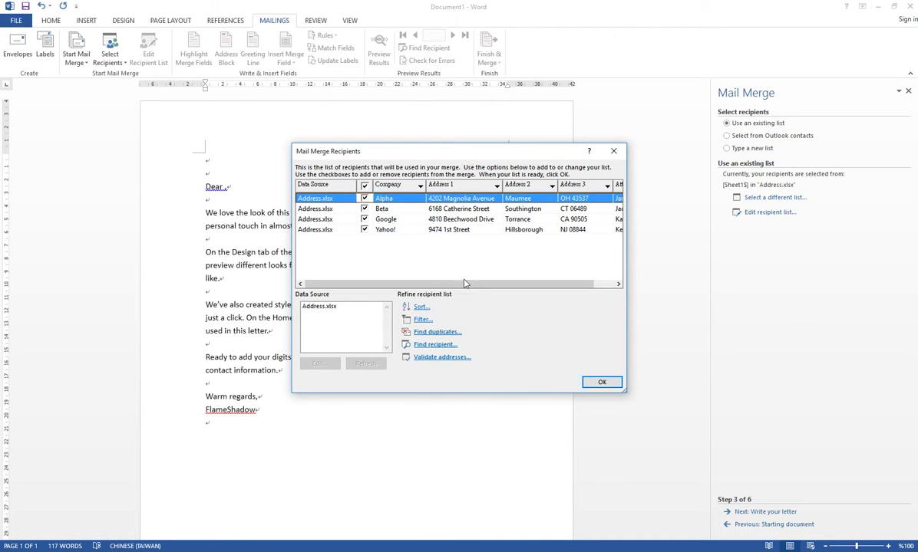
left_click(365, 219)
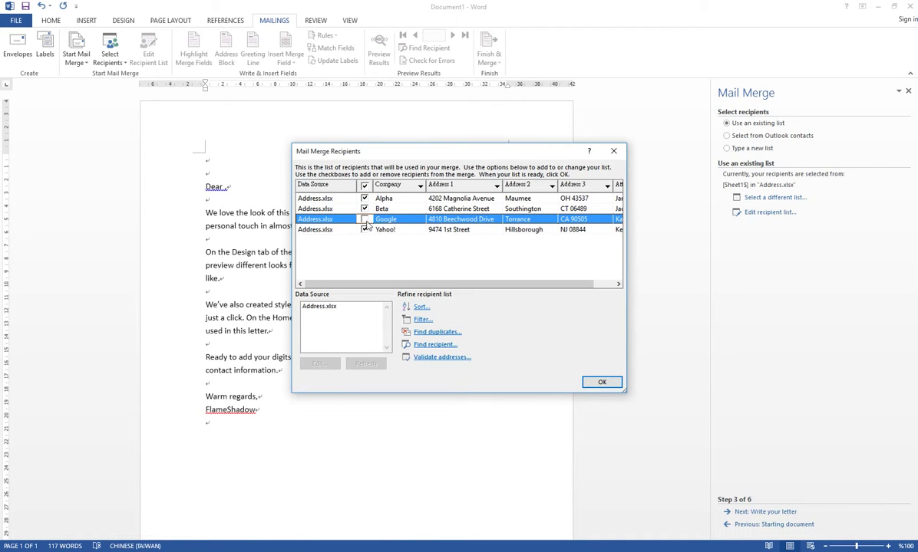
left_click(365, 220)
left_click_drag(542, 284, 607, 285)
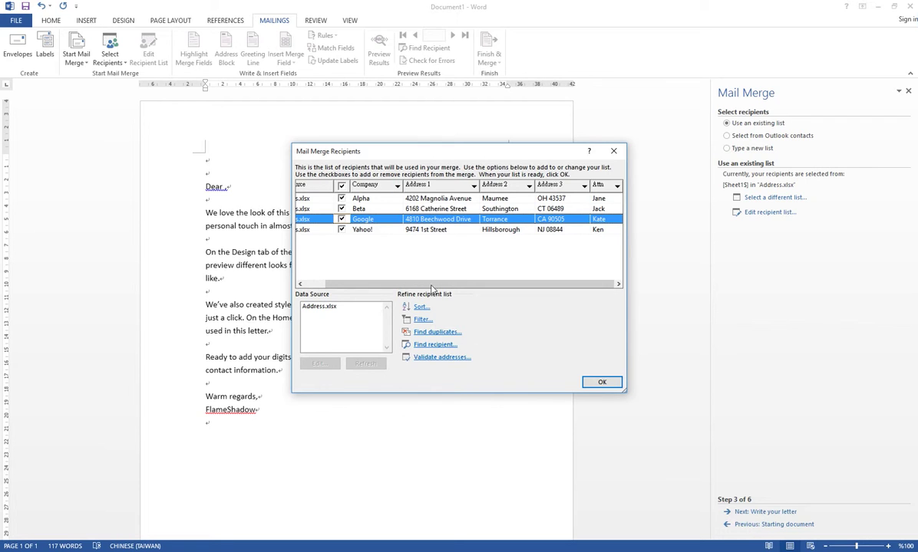
left_click_drag(449, 287, 405, 298)
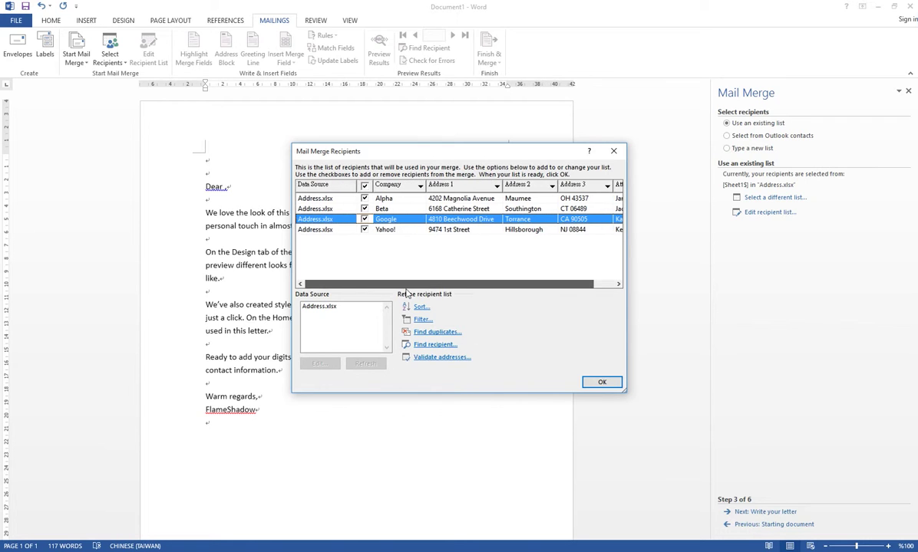
left_click(597, 384)
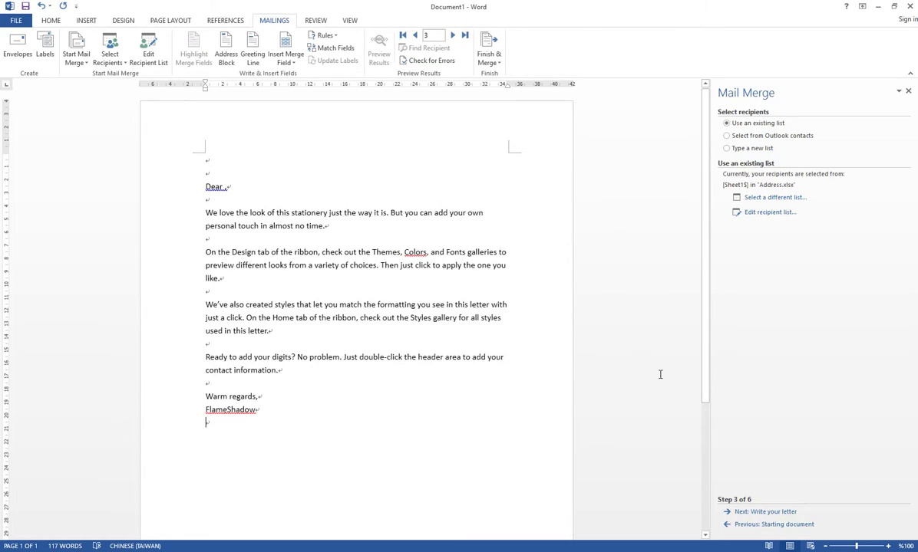
left_click(759, 513)
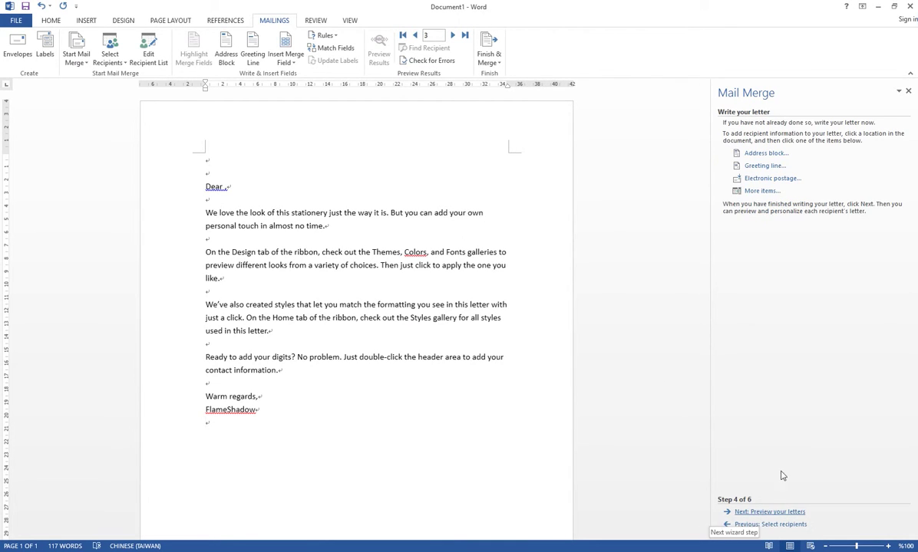
Insert the Attn field from More items so the greeting reads 'Dear «Attn»,'.
double_click(207, 191)
left_click(233, 191)
left_click(759, 191)
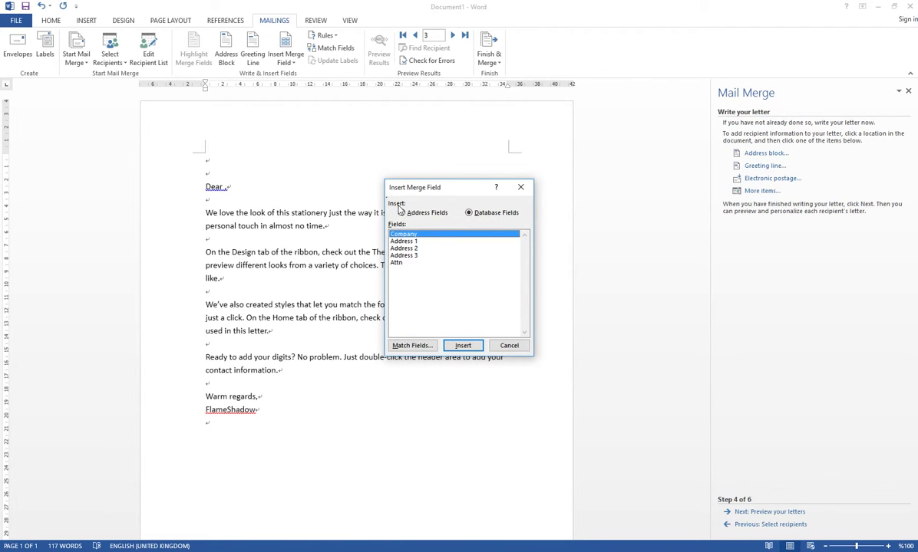
left_click(482, 215)
left_click(402, 264)
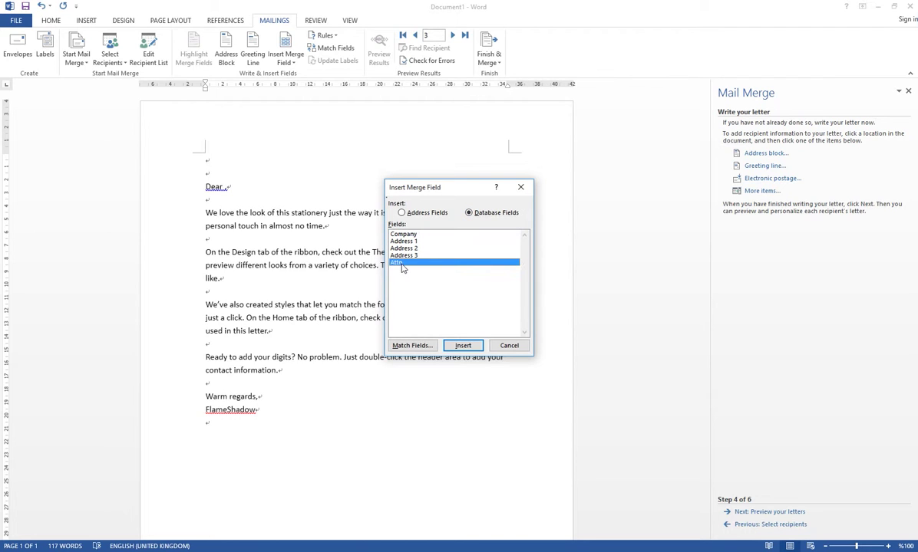
left_click(462, 346)
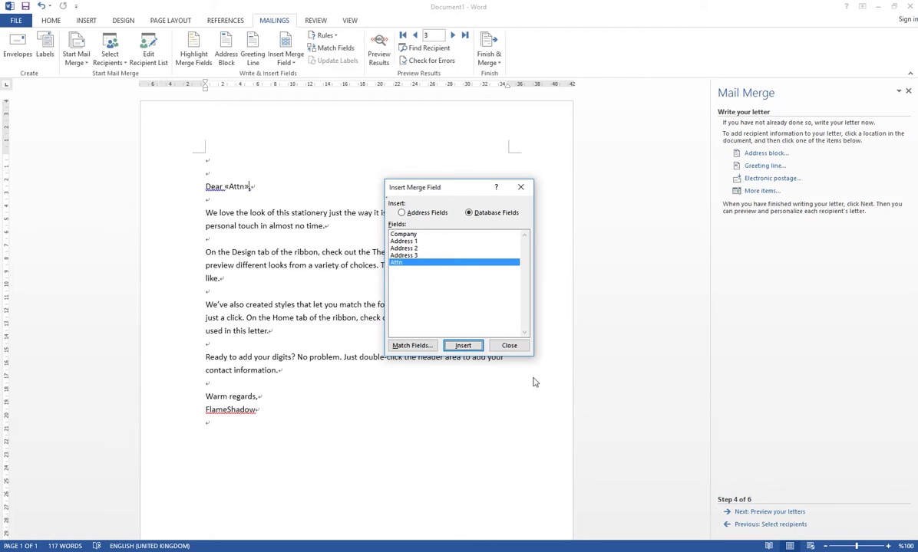
left_click(508, 346)
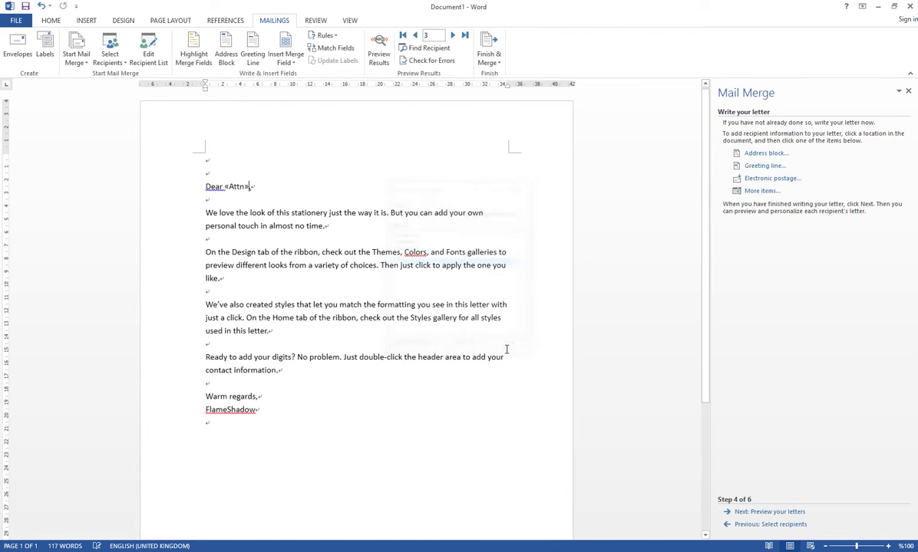
left_click(238, 191)
double_click(249, 191)
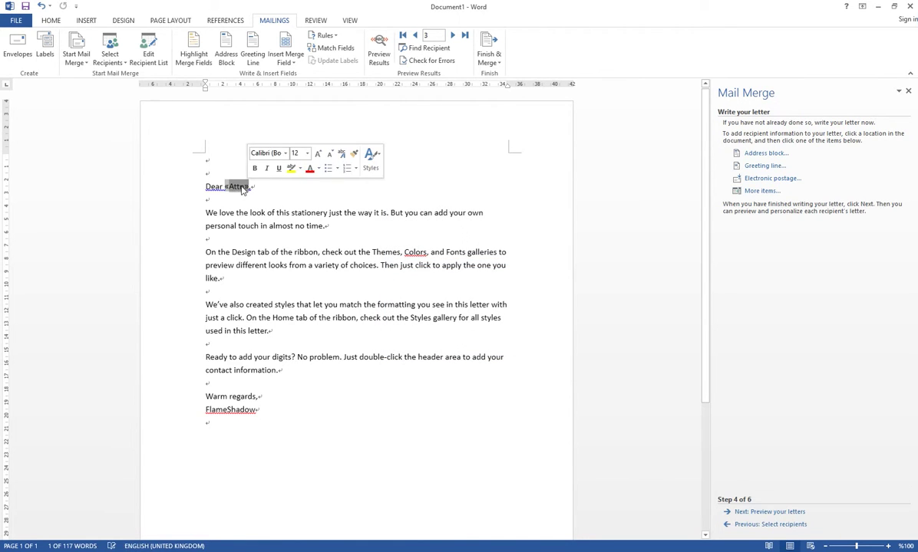
left_click(238, 191)
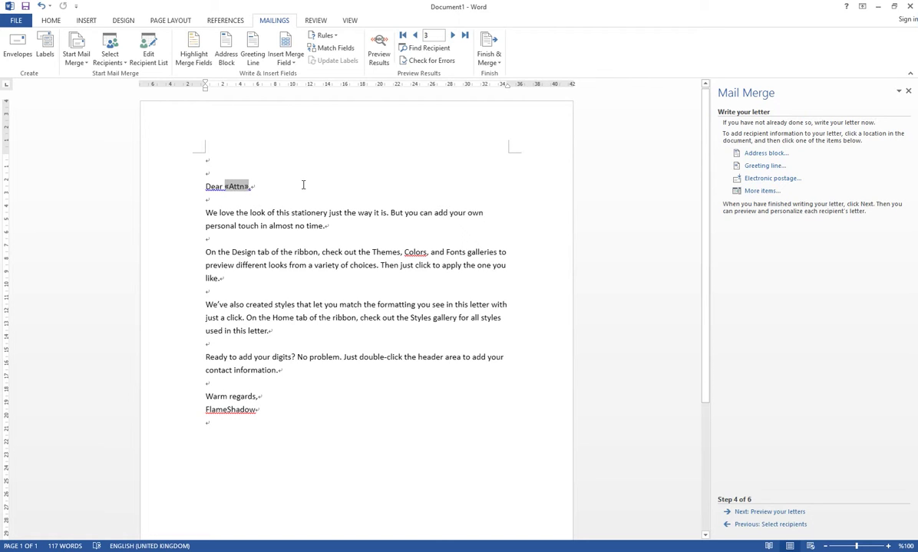
Insert the Company, Address_1, Address_2 and Address_3 merge fields on the top line.
left_click(250, 160)
left_click(762, 191)
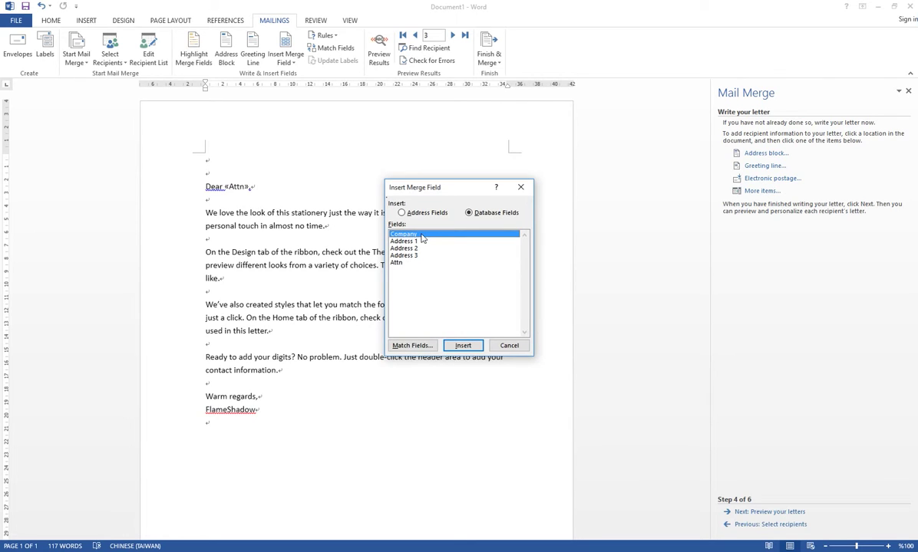
left_click(463, 345)
left_click(430, 241)
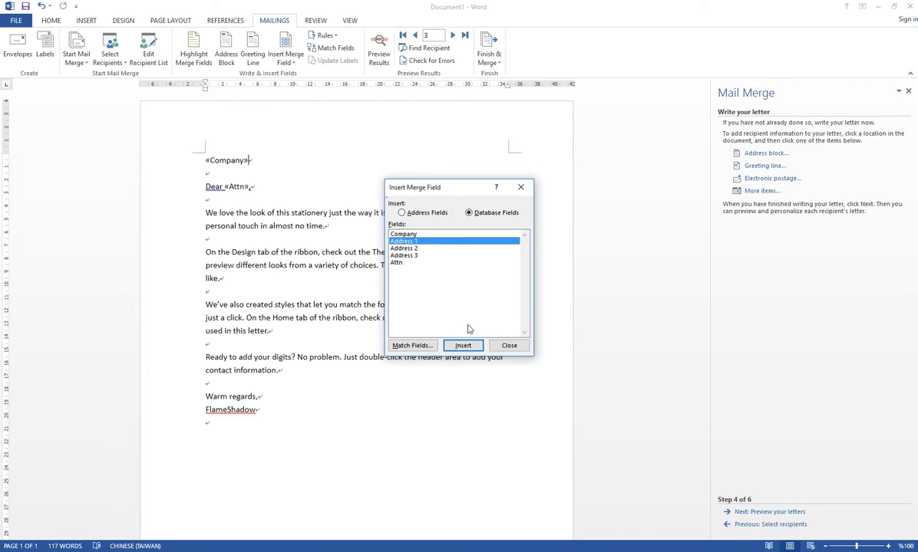
left_click(463, 345)
left_click(433, 248)
left_click(462, 345)
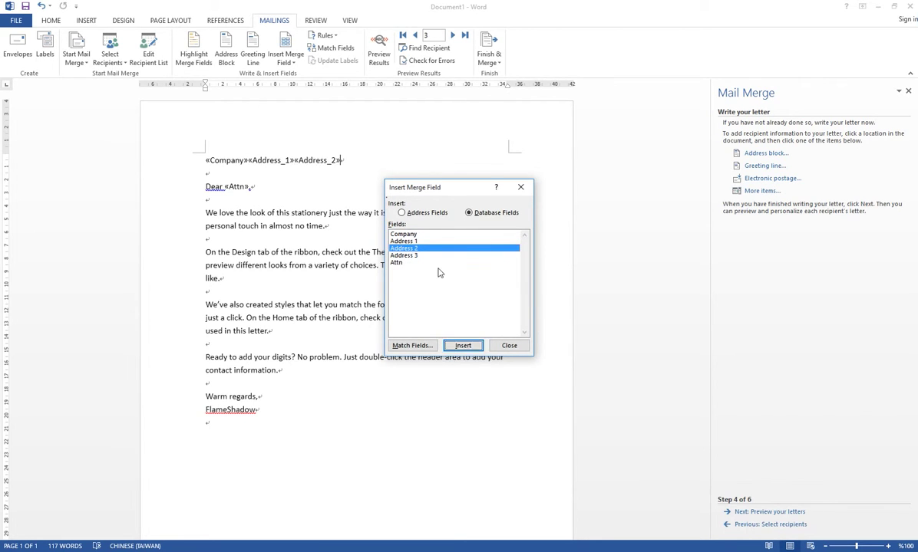
left_click(411, 255)
left_click(463, 345)
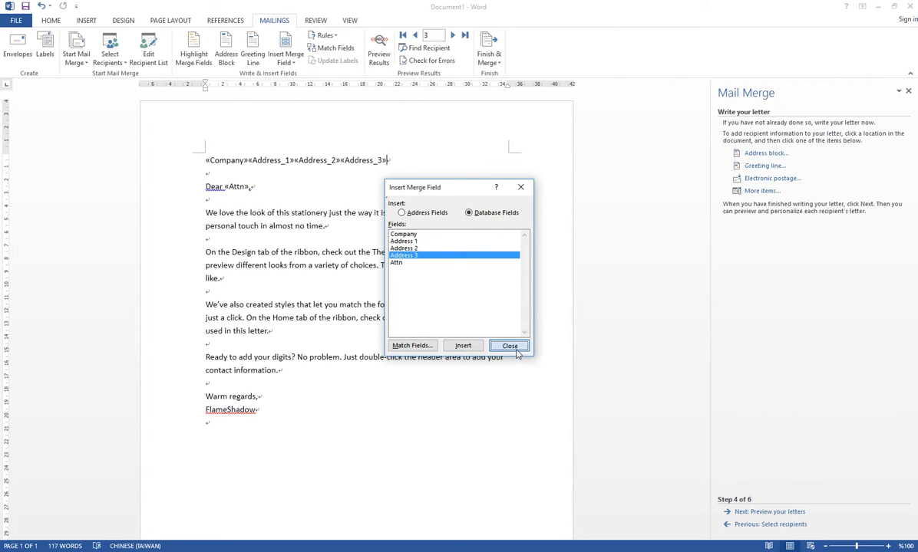
left_click(510, 346)
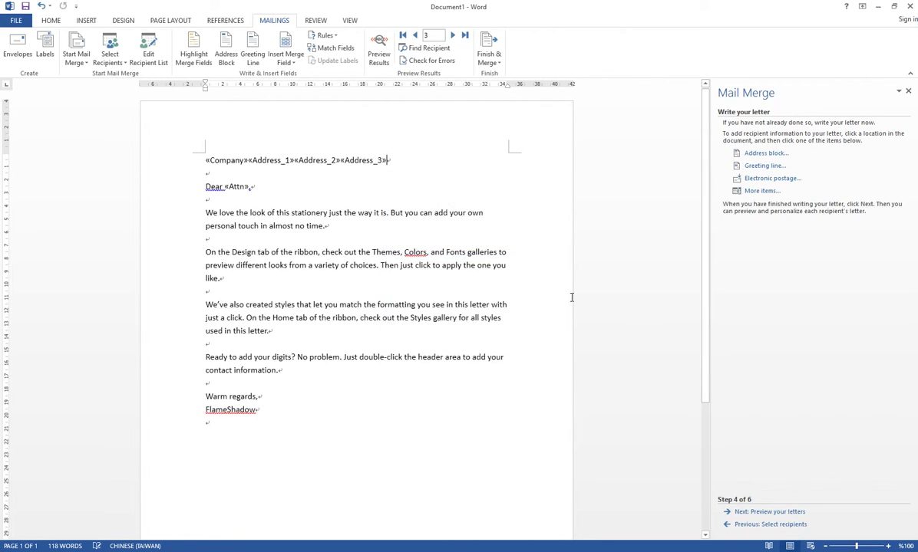
Break «Address_1», «Address_2» and «Address_3» onto separate lines below «Company».
left_click(268, 165)
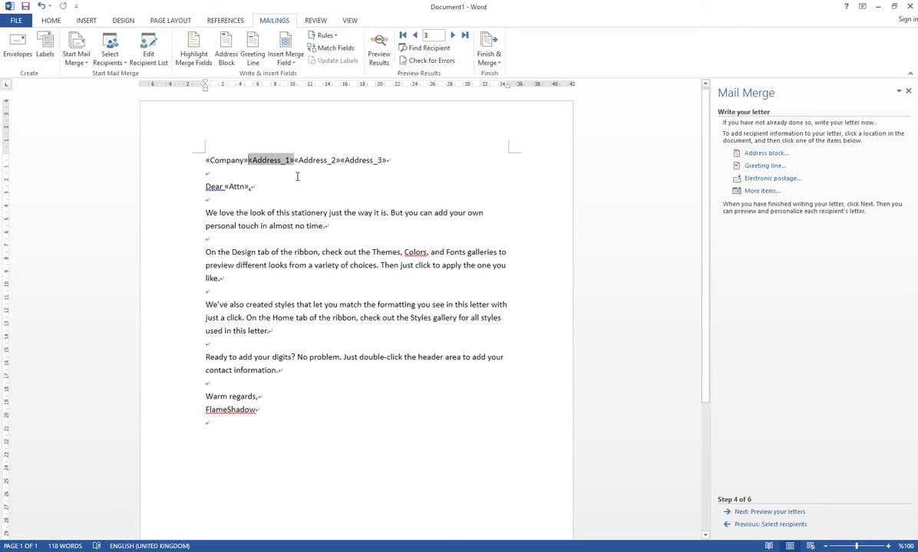
key("Return")
left_click(257, 175)
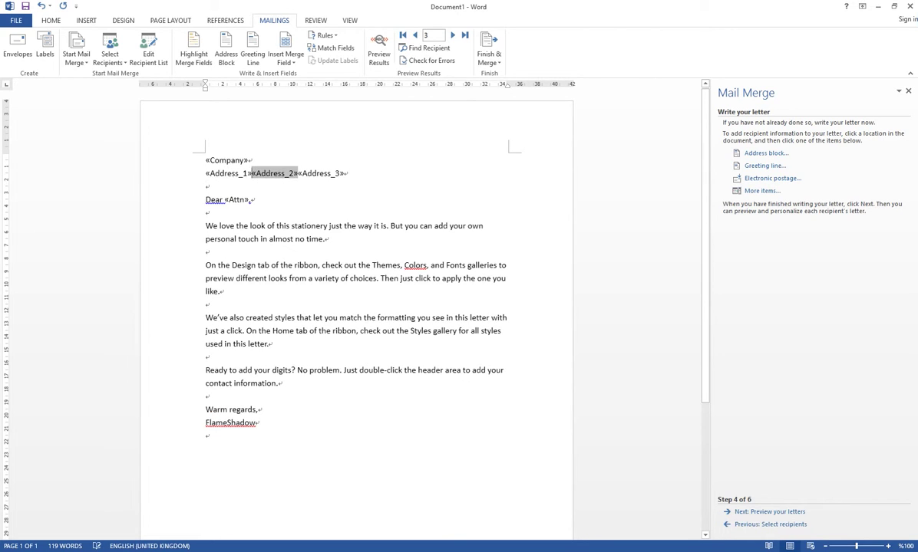
key("Return")
left_click(256, 189)
key("Return")
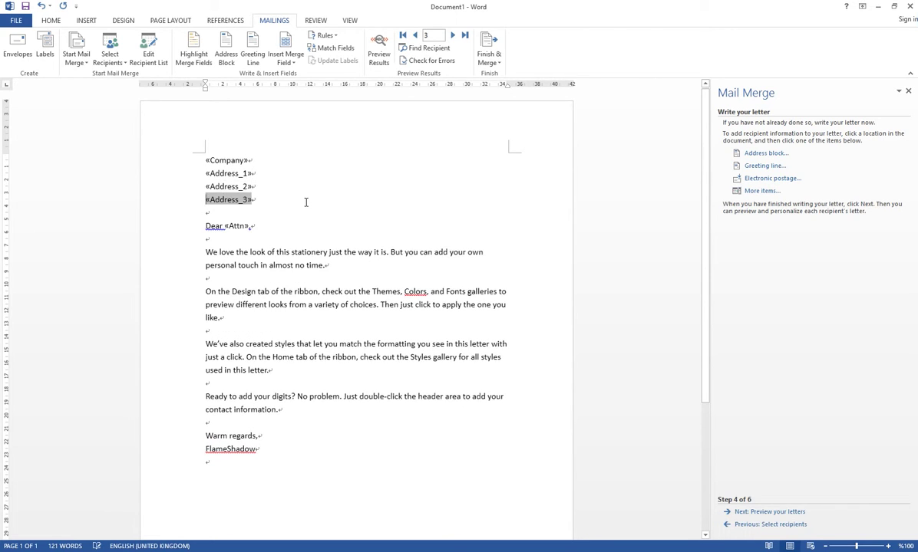
left_click_drag(202, 159, 311, 210)
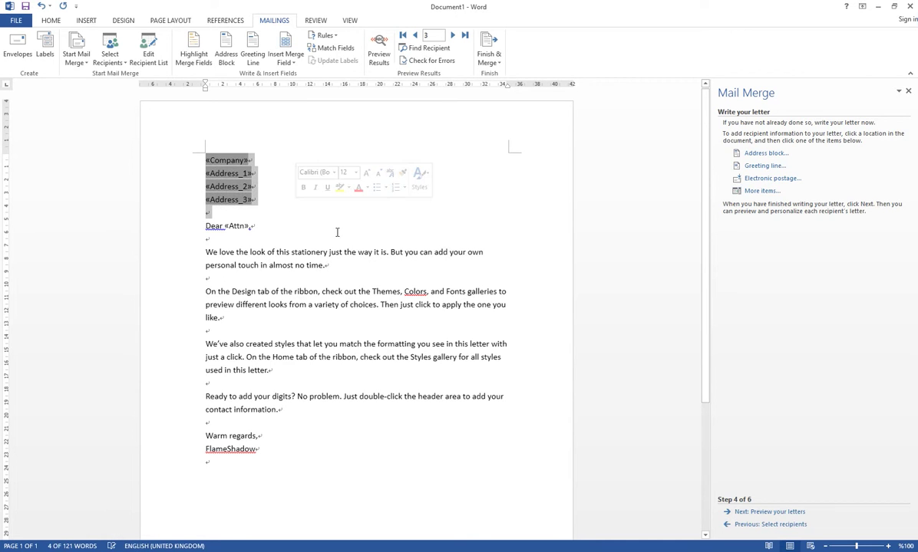
left_click(318, 223)
scroll(319, 171, "down", 2)
scroll(295, 195, "up", 2)
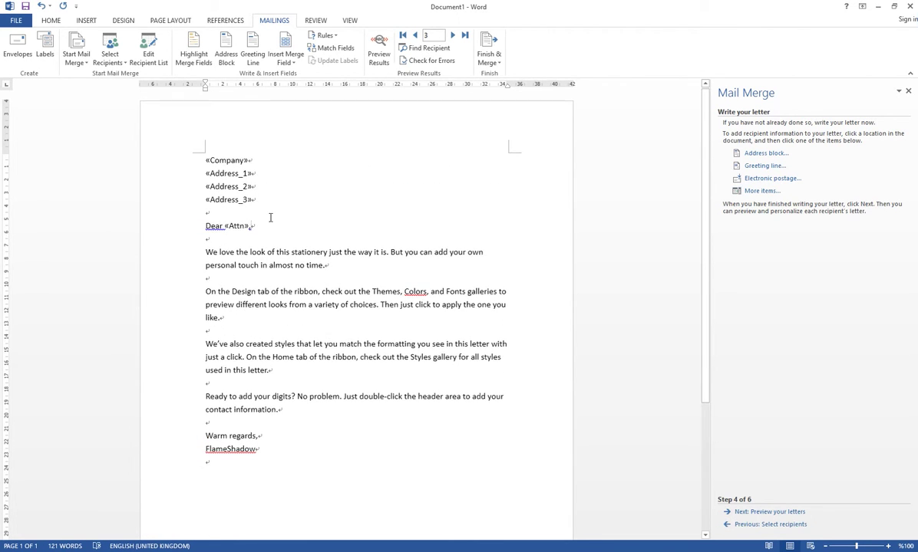
left_click_drag(234, 175, 293, 291)
left_click(292, 292)
left_click(290, 230)
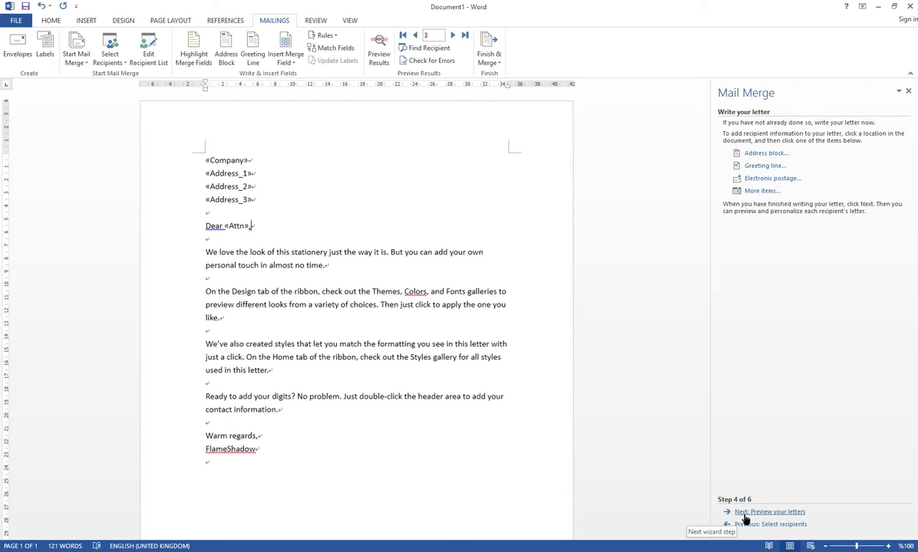
Move to the preview step and inspect the first merged address block and greeting.
left_click(768, 511)
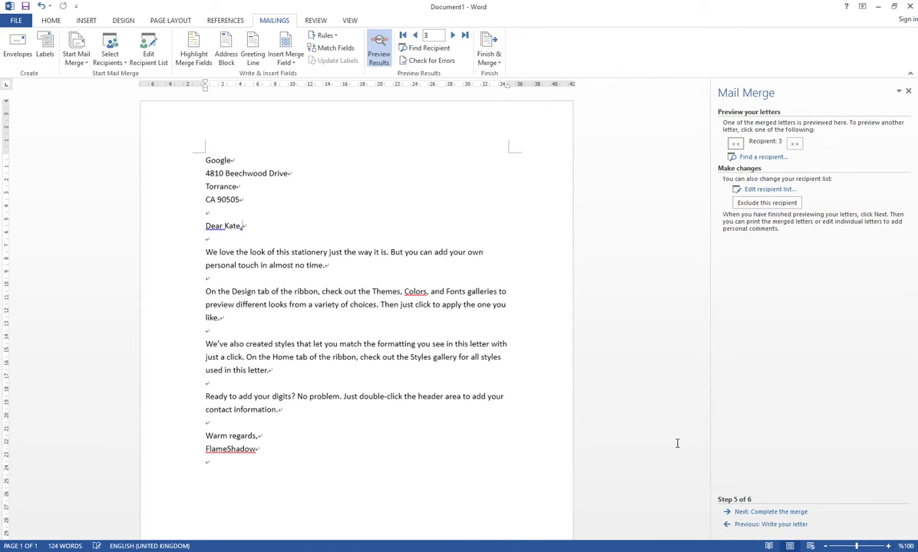
mouse_move(216, 173)
left_mouse_down()
mouse_move(231, 177)
mouse_move(271, 223)
left_mouse_up()
left_click(254, 220)
left_click(230, 228)
left_click(267, 231)
left_click_drag(217, 173, 262, 230)
left_click(263, 230)
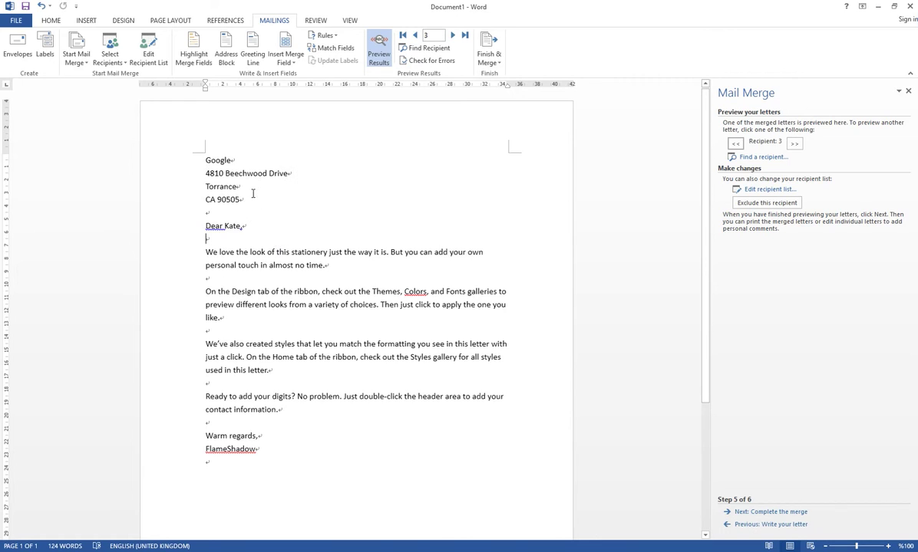
left_click_drag(221, 186, 262, 221)
left_click(262, 223)
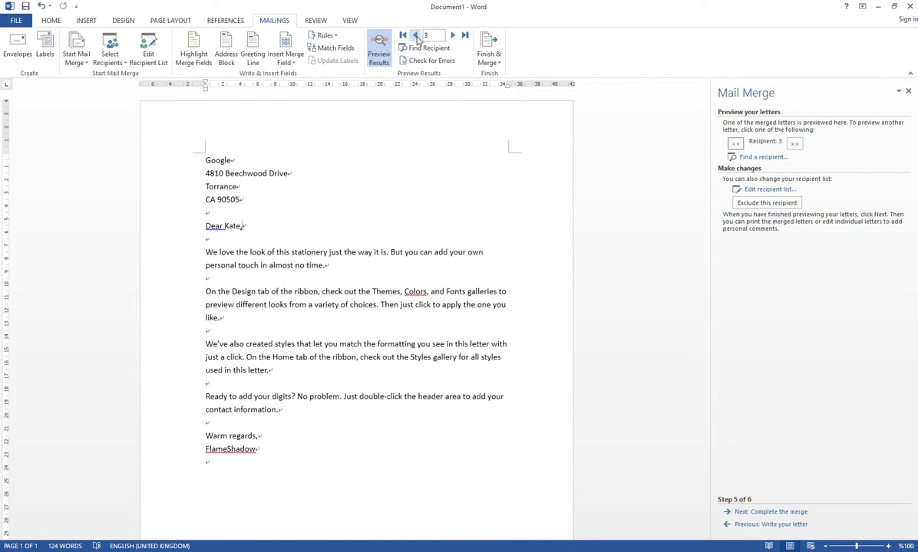
Step back and forth through the recipient records between Alpha and Yahoo!
left_click(415, 36)
left_click(415, 36)
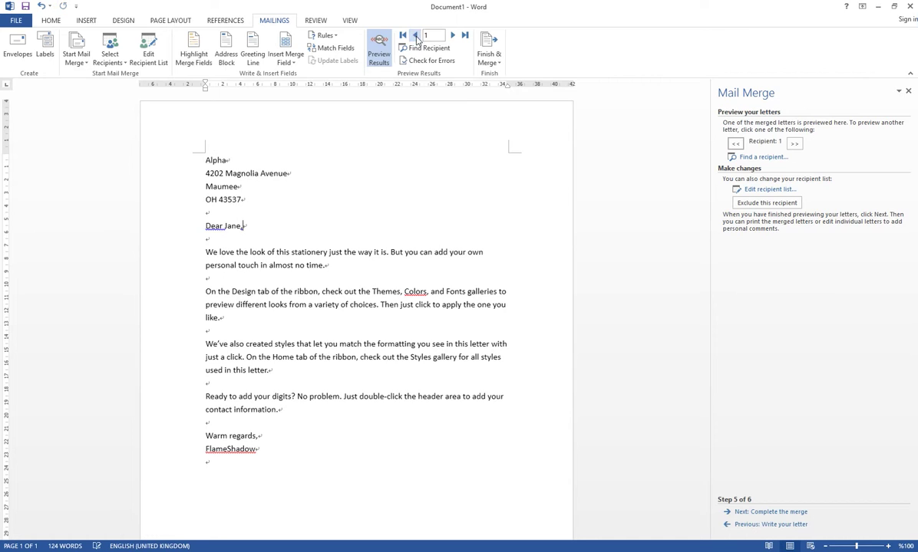
left_click(454, 36)
left_click(453, 36)
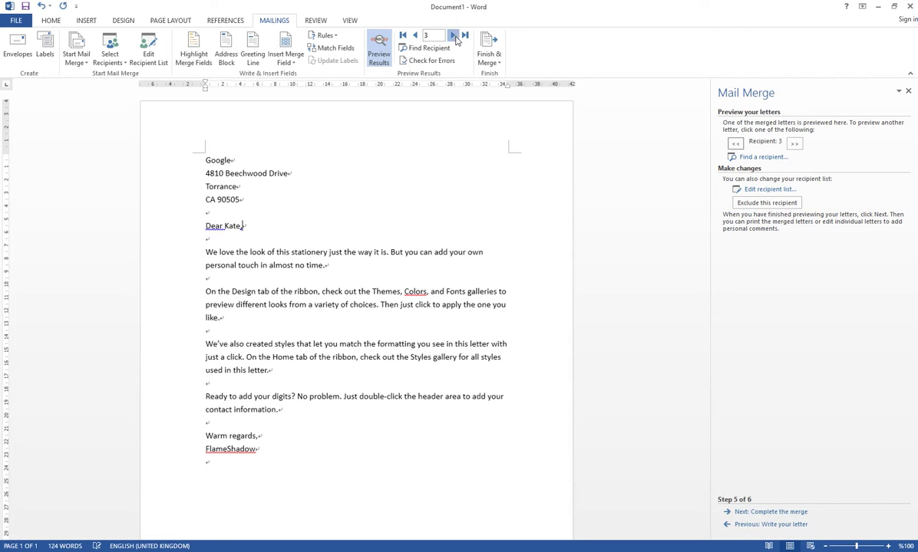
left_click(454, 36)
left_click(415, 37)
left_click(415, 36)
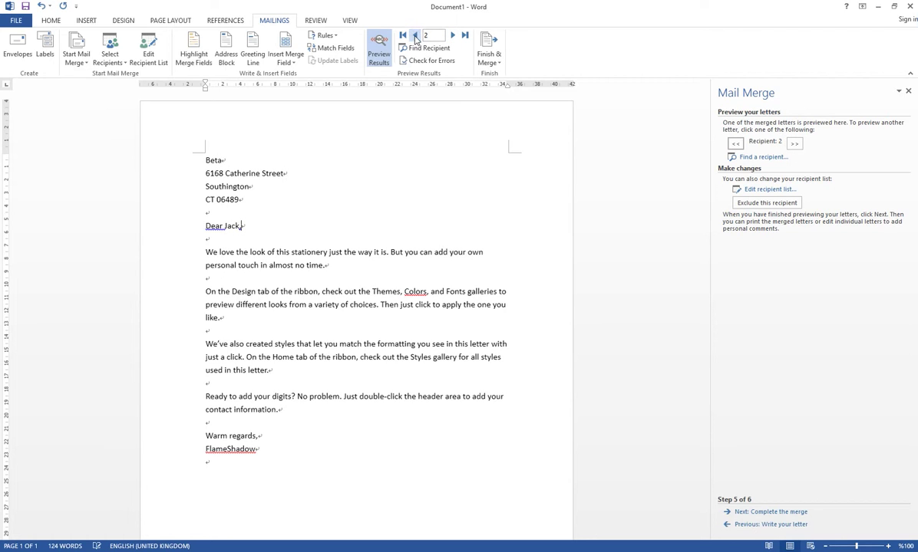
left_click(415, 36)
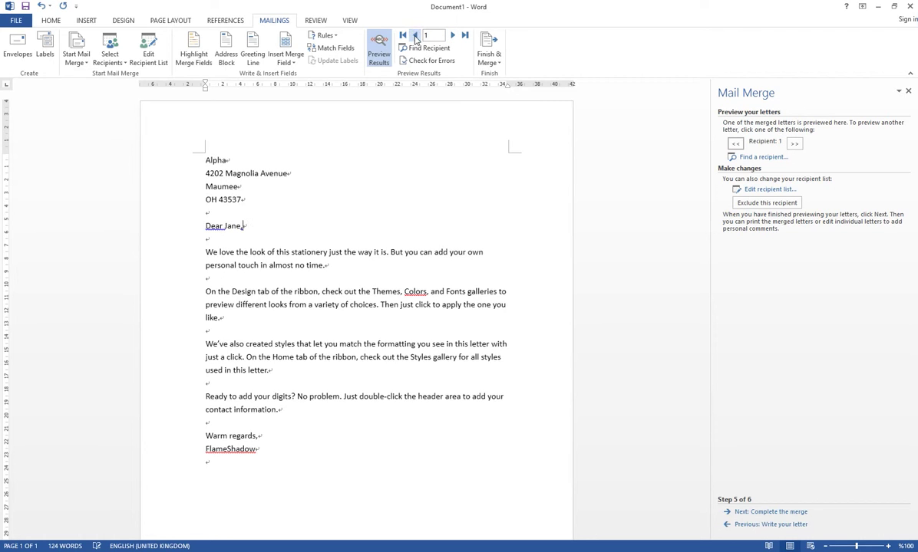
Advance through Google to the Yahoo! letter, record 4, and review its text.
left_click(227, 210)
left_click(232, 225)
left_click(452, 36)
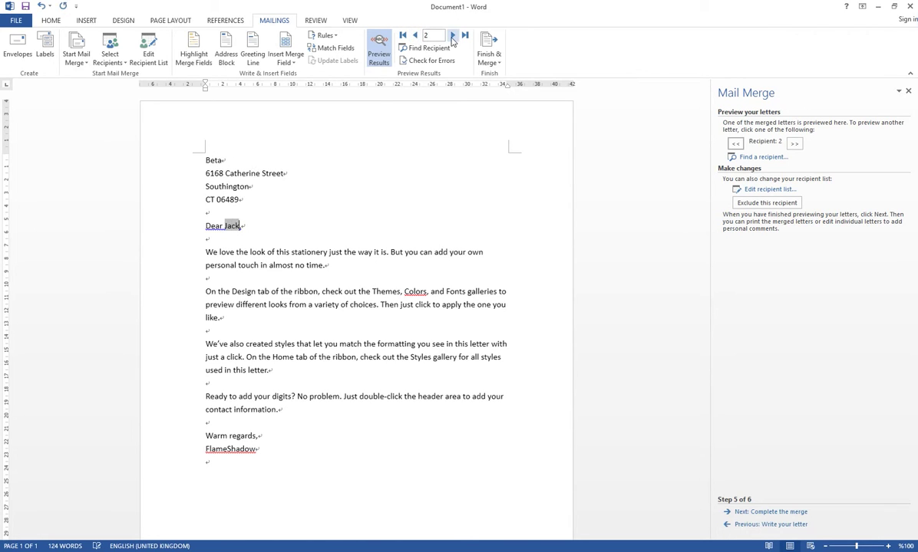
left_click(452, 36)
left_click(453, 36)
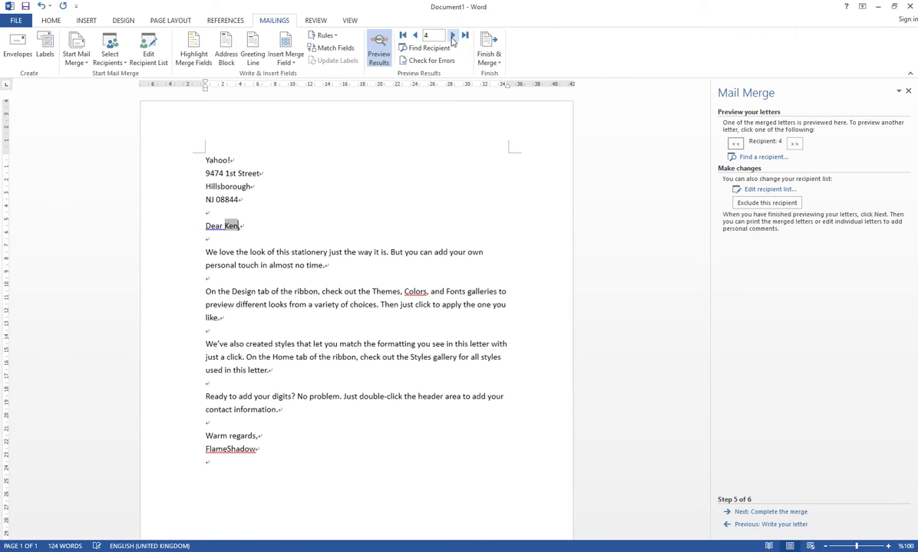
left_click(211, 160)
left_click_drag(211, 160, 270, 224)
left_click(268, 223)
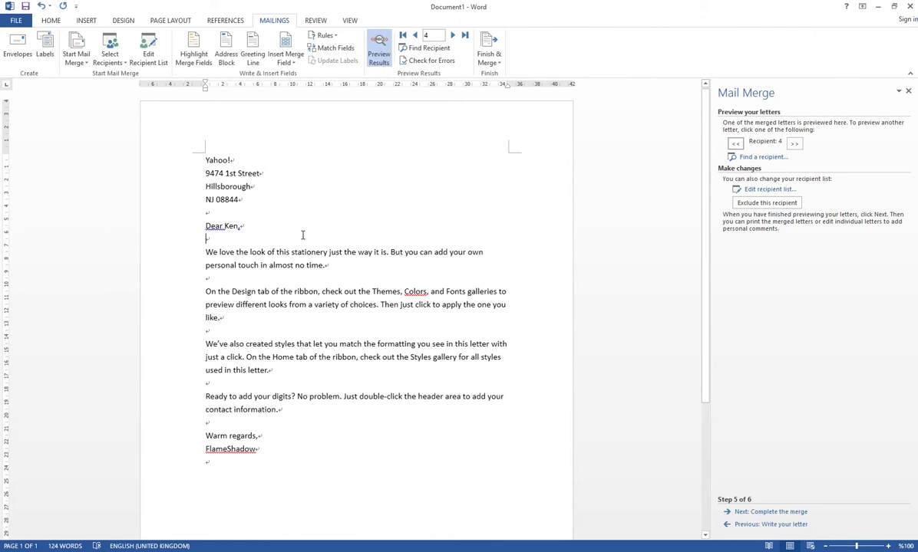
scroll(304, 236, "down", 1)
scroll(303, 236, "up", 1)
left_click_drag(206, 265, 395, 416)
left_click(395, 416)
Go to Complete the merge and merge All records via Edit individual letters.
left_click(757, 513)
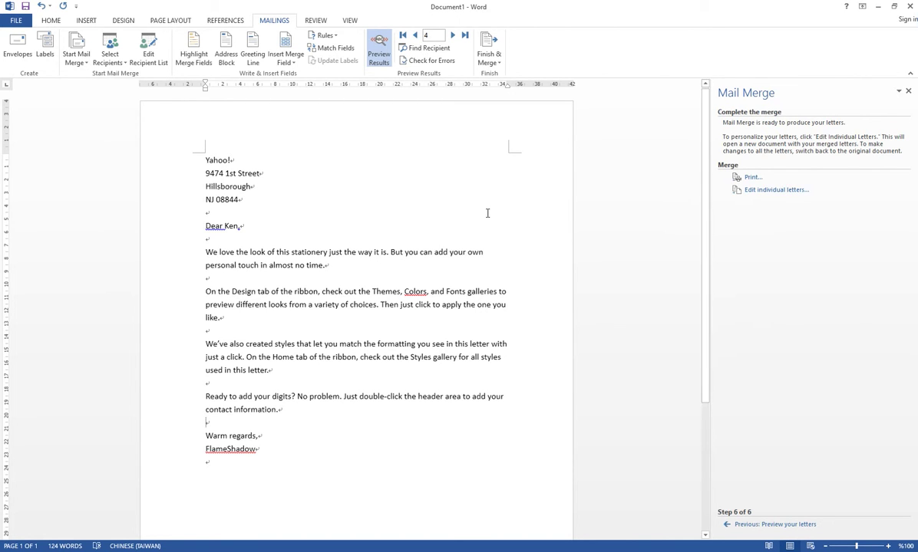
scroll(511, 218, "down", 4)
scroll(518, 261, "up", 4)
left_click_drag(206, 160, 313, 493)
left_click(313, 491)
left_click_drag(212, 243, 389, 451)
left_click(238, 225)
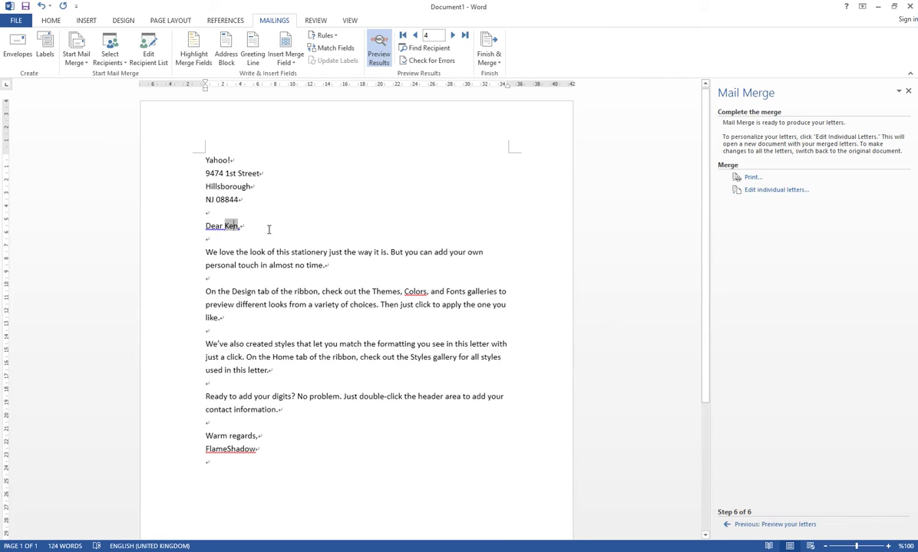
left_click(760, 194)
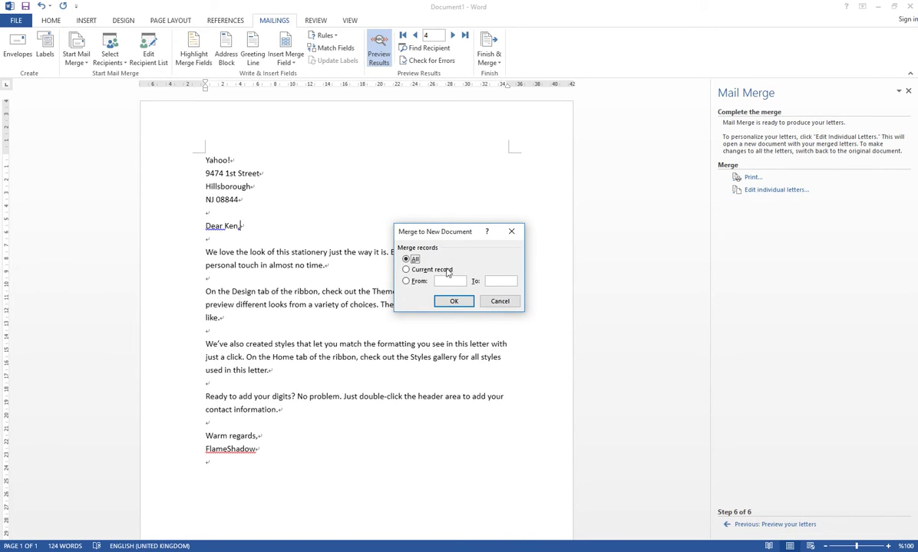
left_click(455, 302)
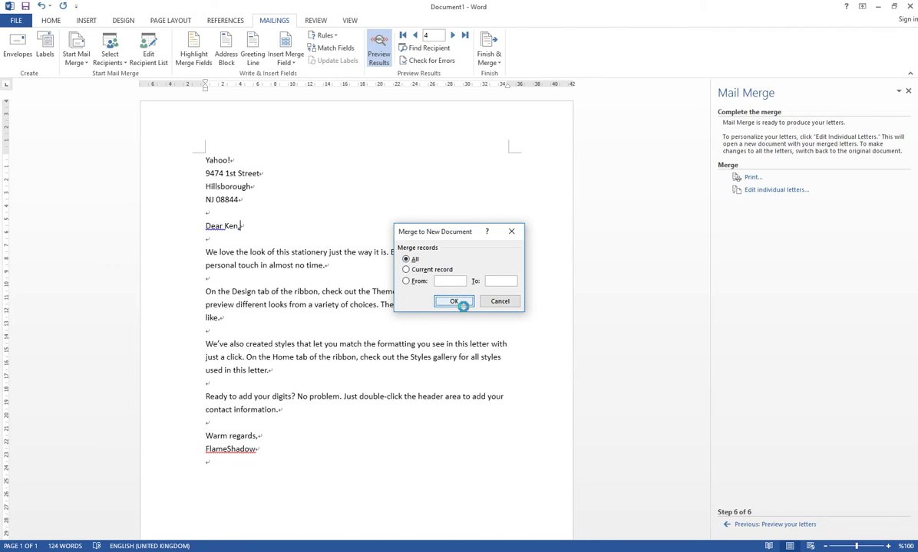
scroll(372, 163, "down", 15)
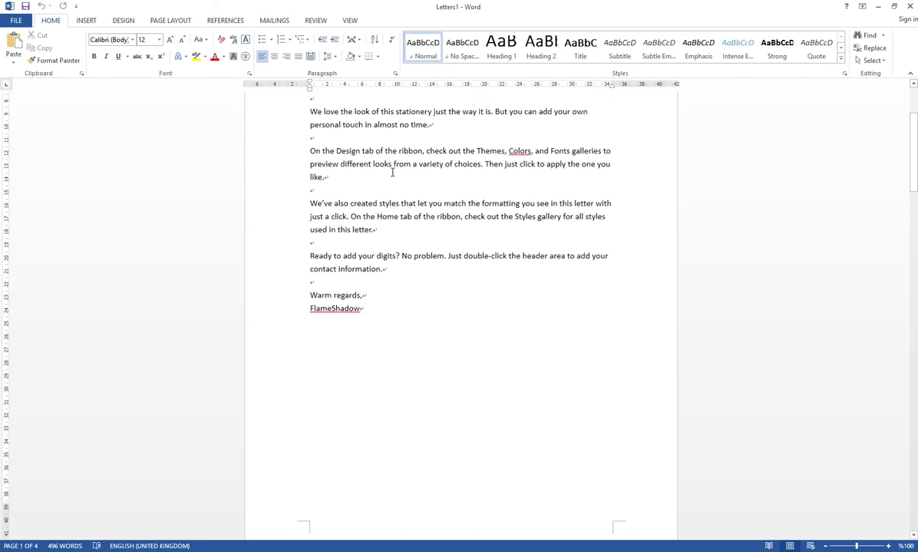
left_click_drag(305, 164, 355, 196)
left_click(376, 218)
scroll(400, 198, "down", 15)
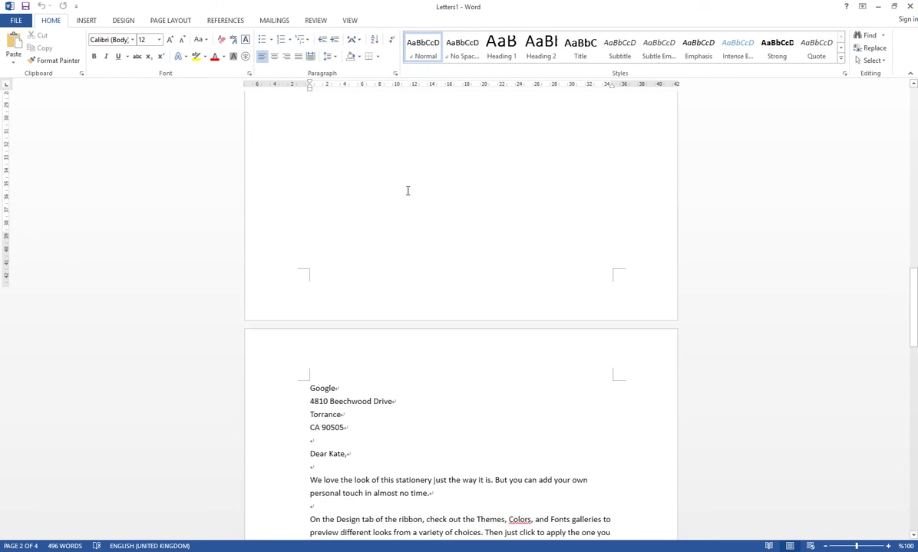
left_click_drag(307, 195, 431, 287)
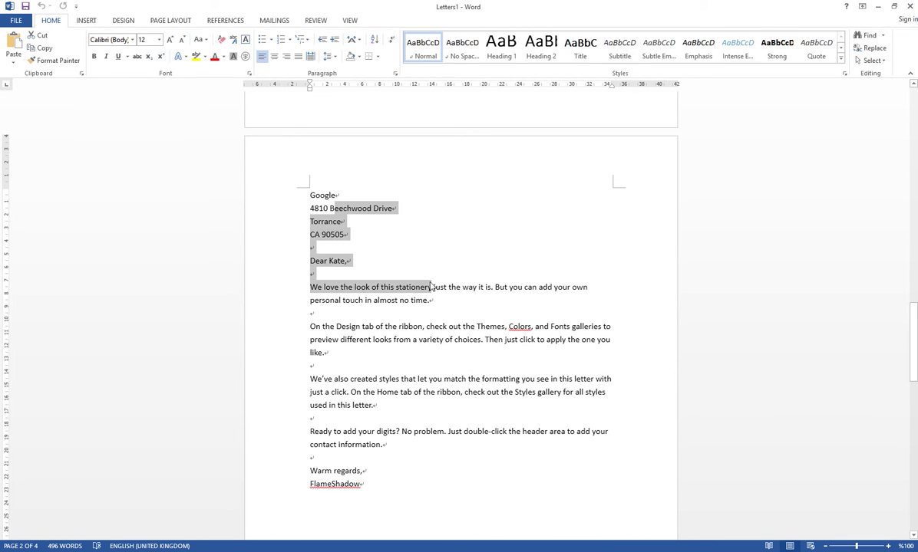
left_click(431, 287)
scroll(430, 287, "down", 15)
scroll(471, 250, "down", 2)
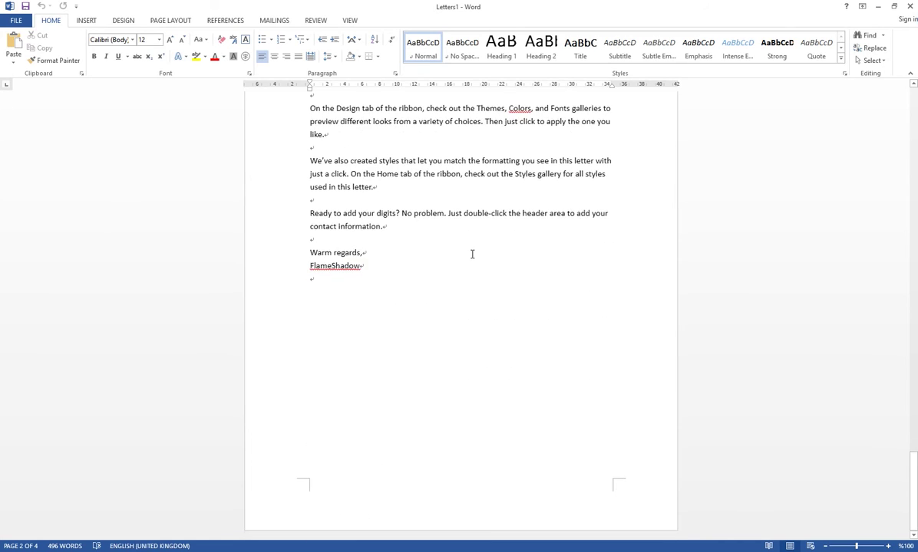
scroll(471, 254, "up", 3)
scroll(475, 240, "down", 3)
scroll(516, 244, "up", 15)
scroll(539, 255, "up", 20)
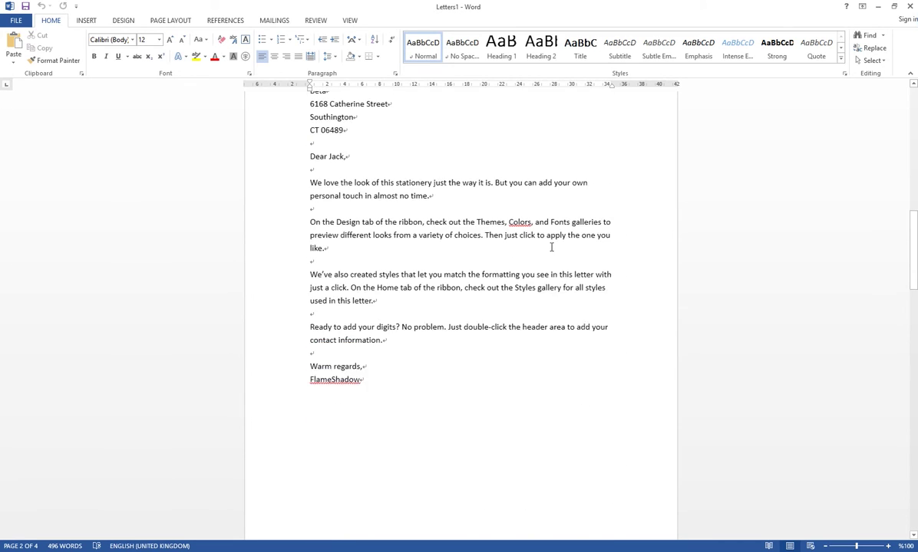
scroll(587, 244, "up", 1)
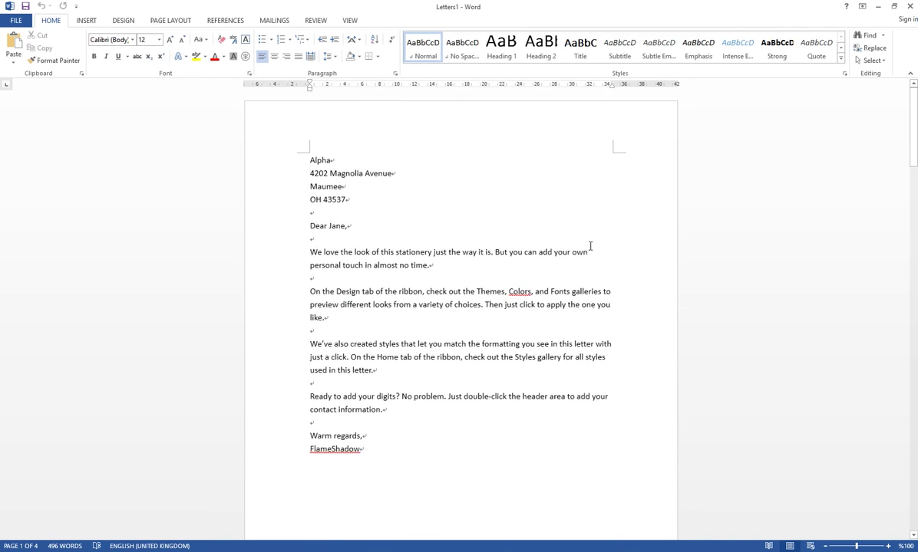